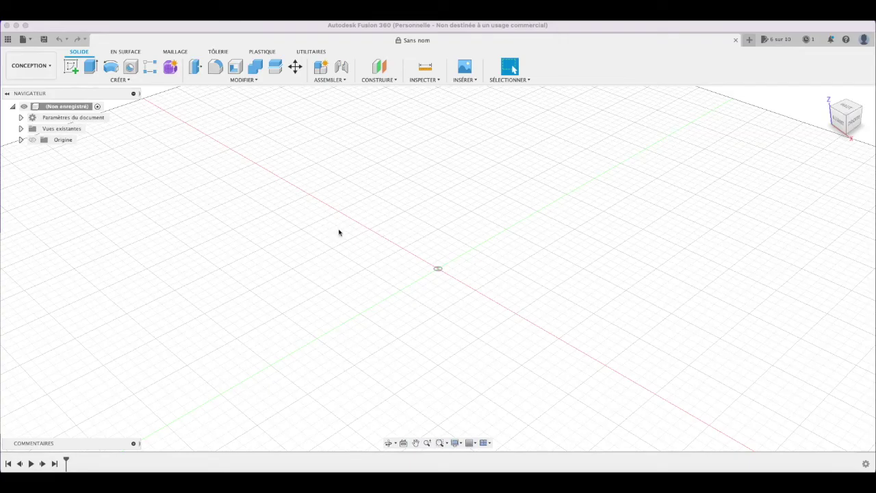
Step: Start a new sketch in the empty 'Sans nom' design
click(73, 69)
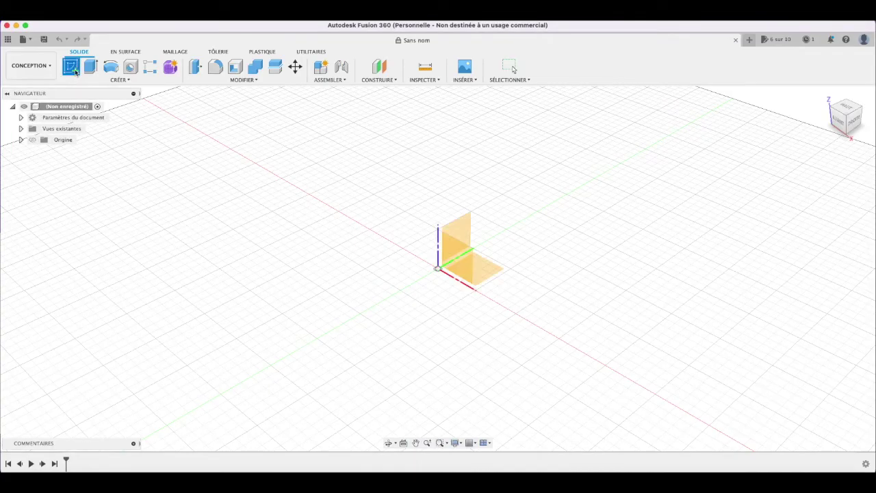
Step: Sketch a 60 × 125 mm two-point rectangle on the XY ground plane
click(483, 274)
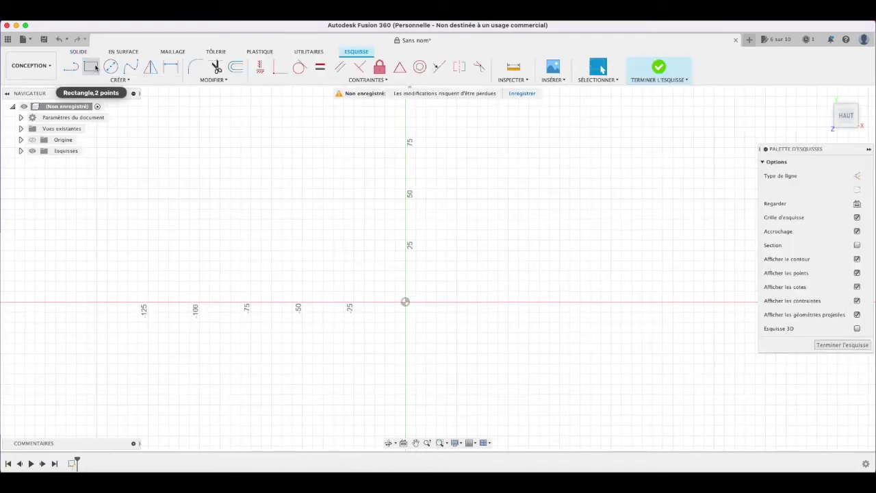
click(91, 67)
click(301, 148)
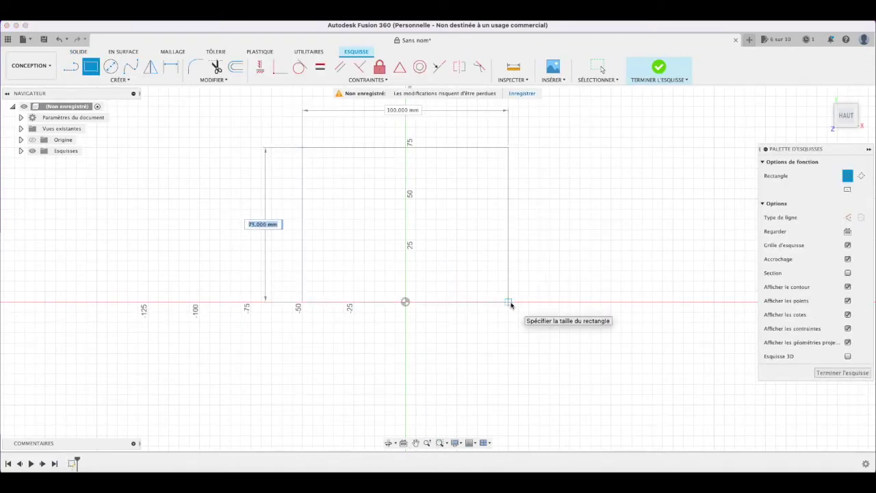
key(Tab)
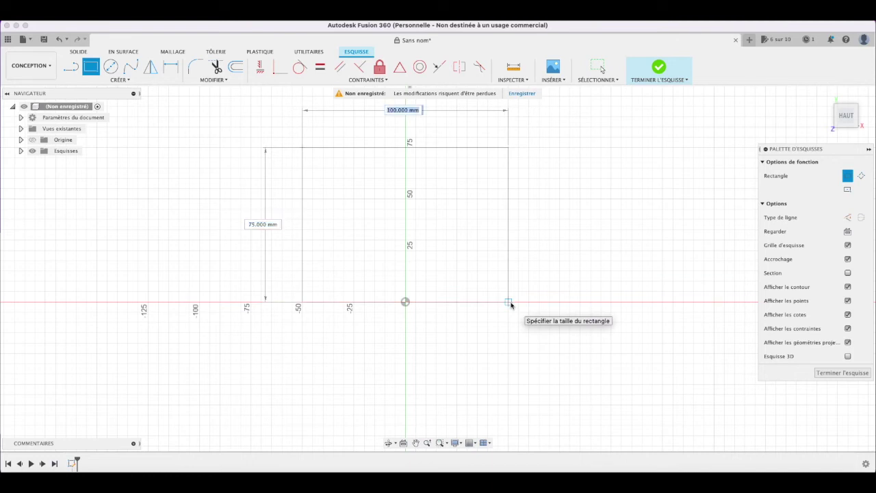
text(60)
key(Tab)
text(12)
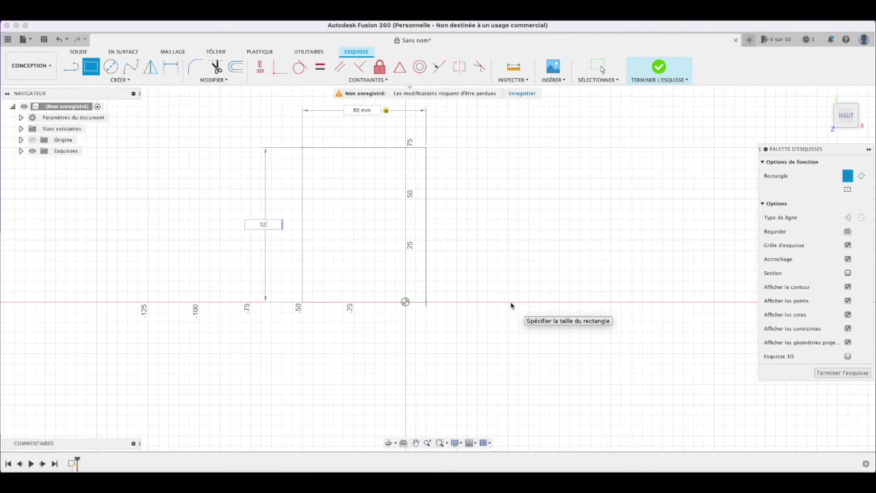
text(5)
key(Tab)
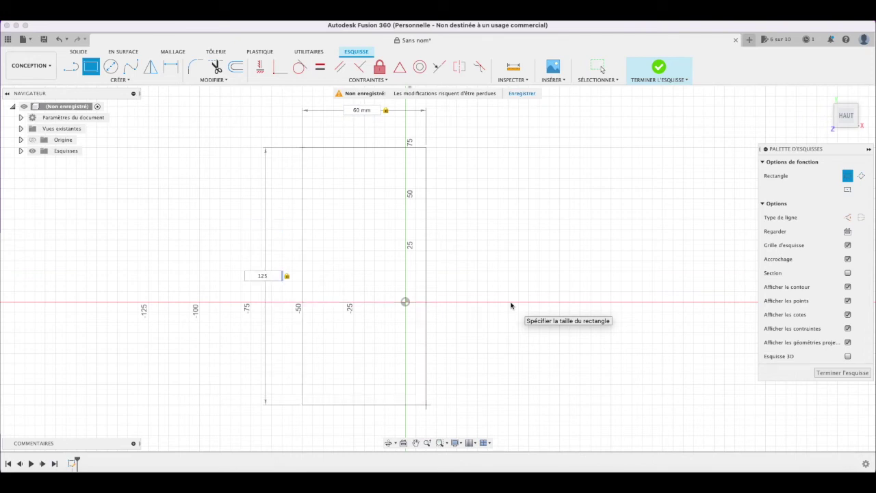
key(Return)
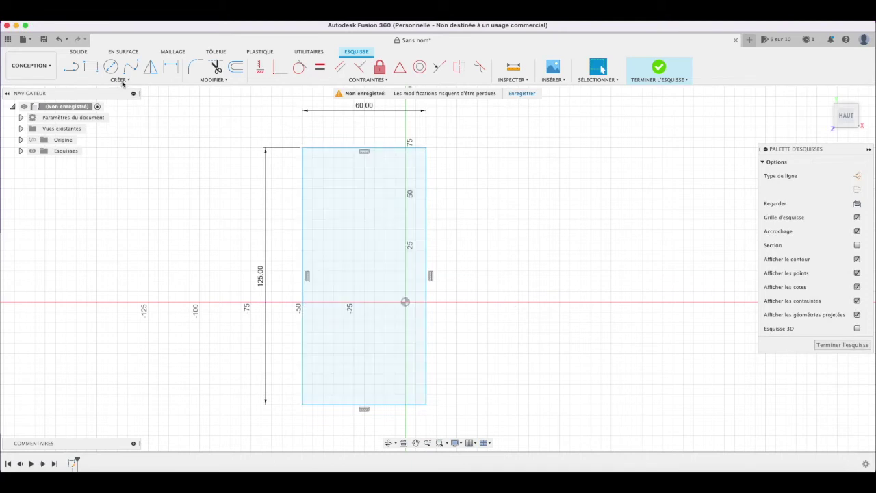
click(91, 68)
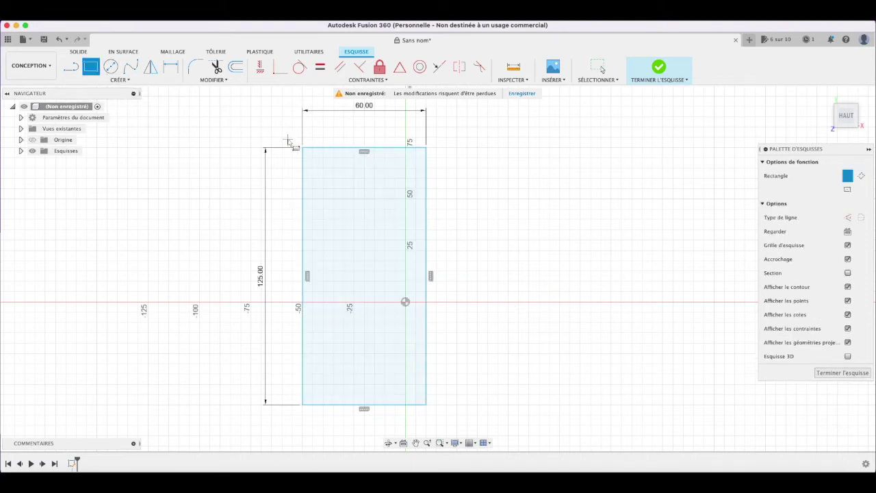
Step: Draw a larger outer rectangle, about 65 × 135 mm, around the first one
click(292, 139)
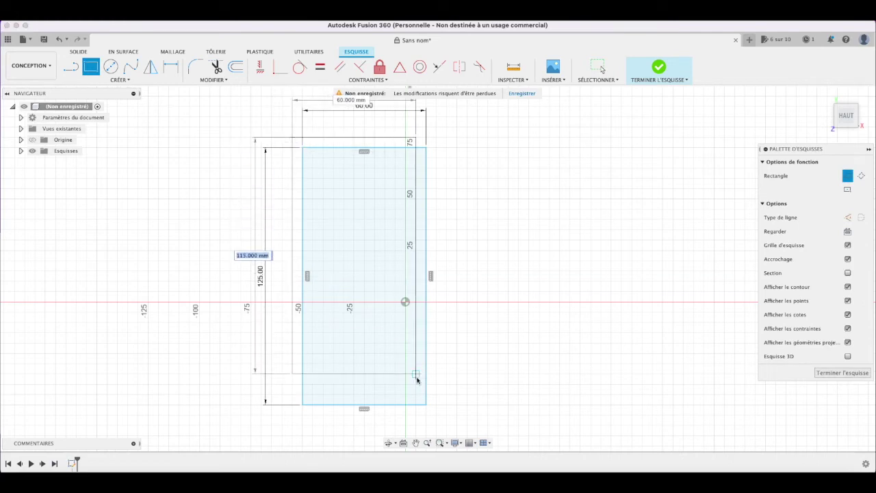
click(426, 415)
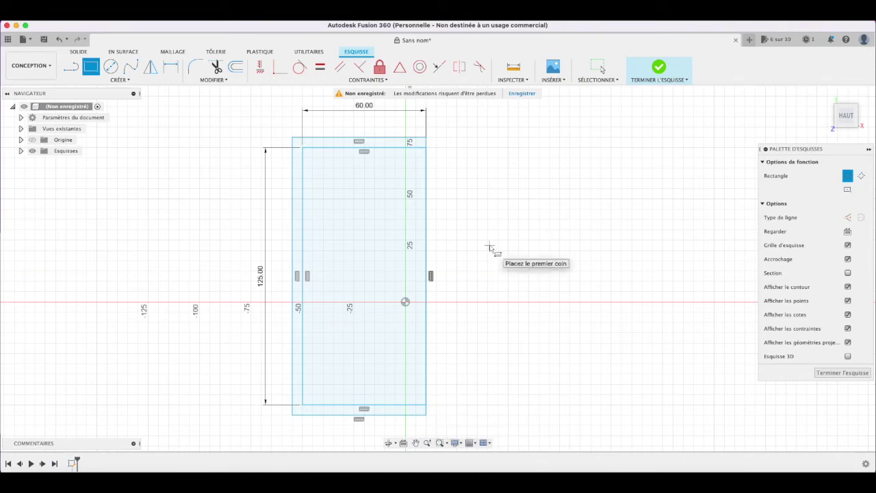
key(e)
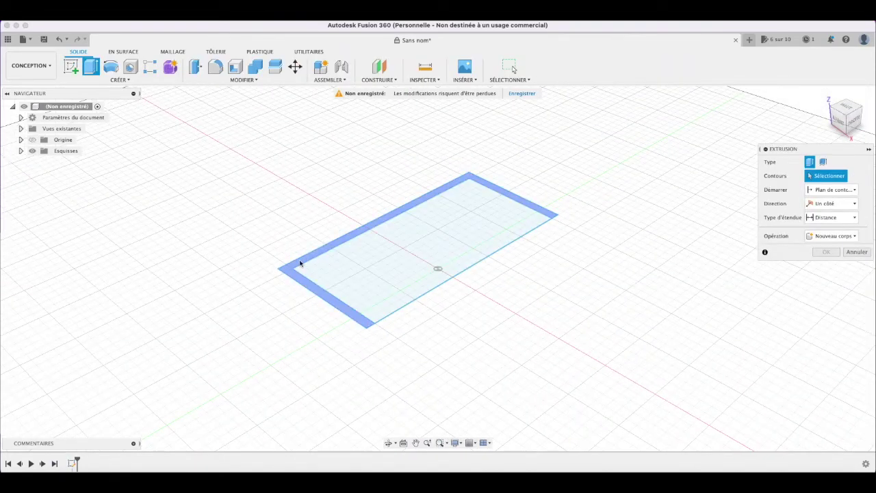
Step: Extrude the U-shaped band between the rectangles 20 mm into the wall body
click(299, 262)
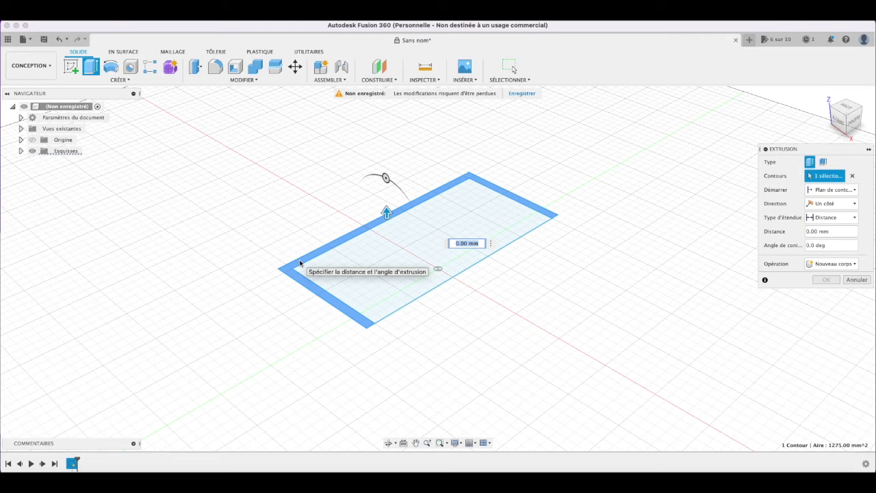
text(20)
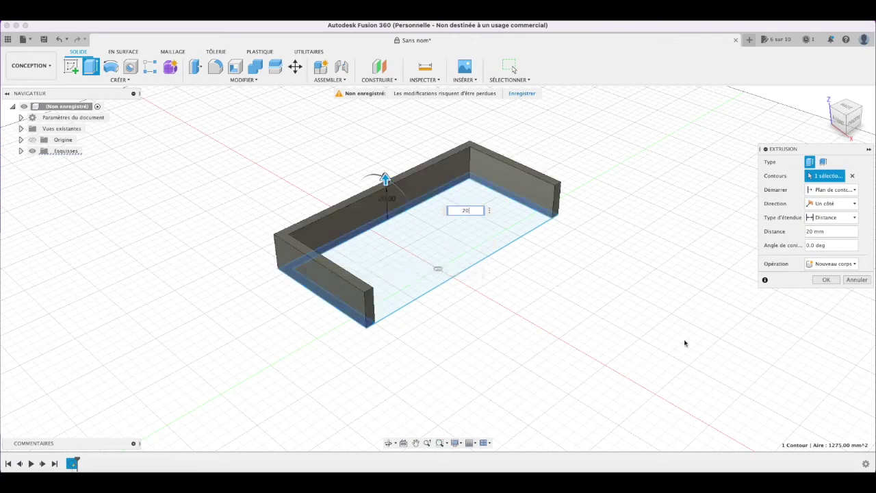
click(830, 280)
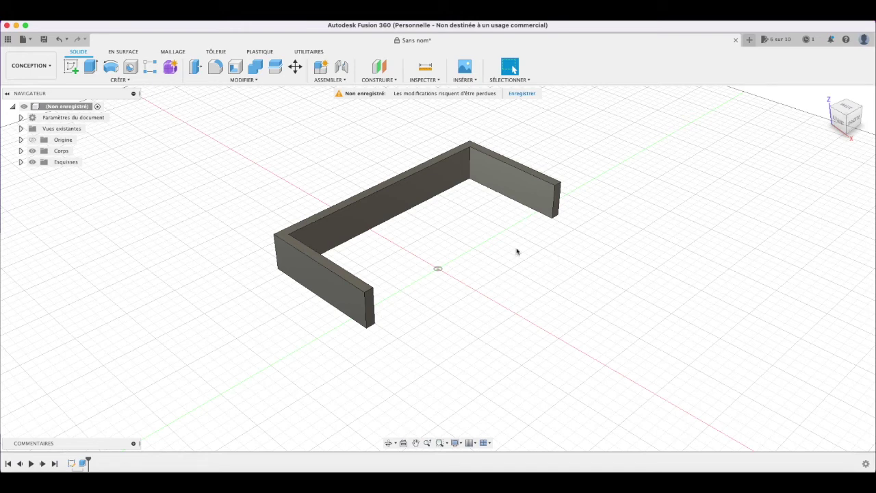
Step: Make Esquisse1 visible again and view the model from the top
click(21, 163)
click(41, 173)
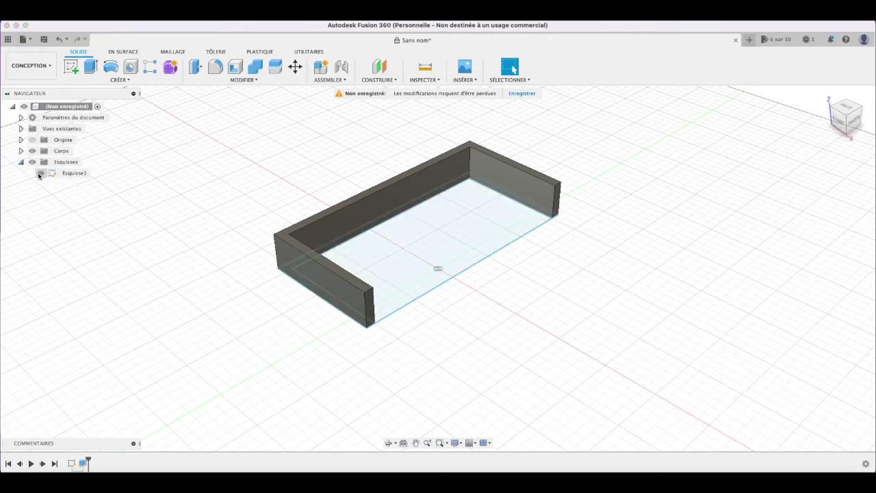
click(848, 111)
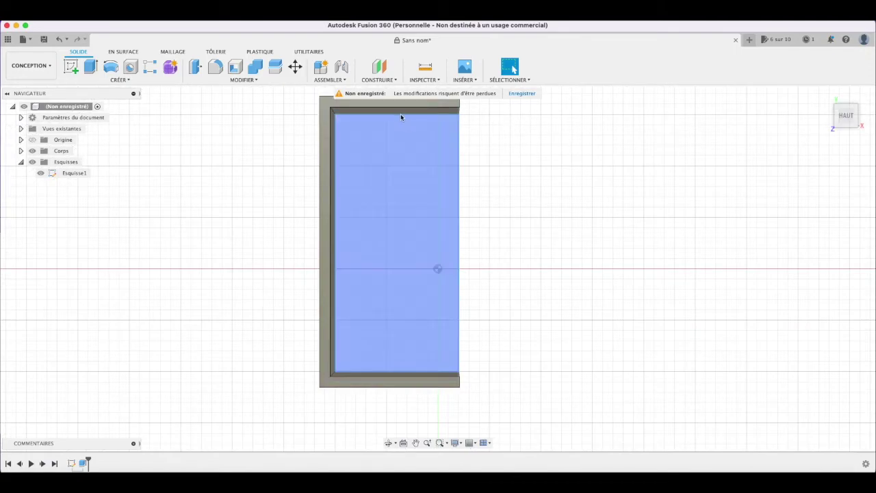
scroll(403, 115, up, 3)
scroll(404, 117, up, 2)
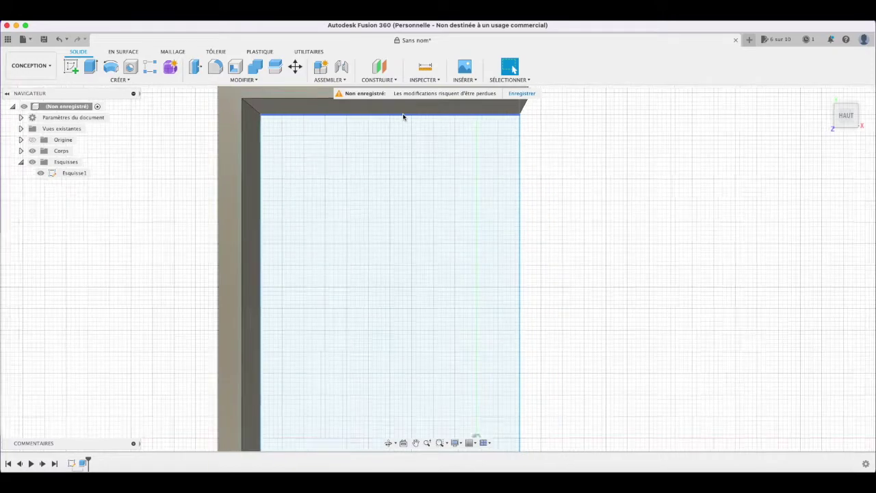
Step: Hide the Corps1 wall body, leaving only the two nested rectangles
click(21, 150)
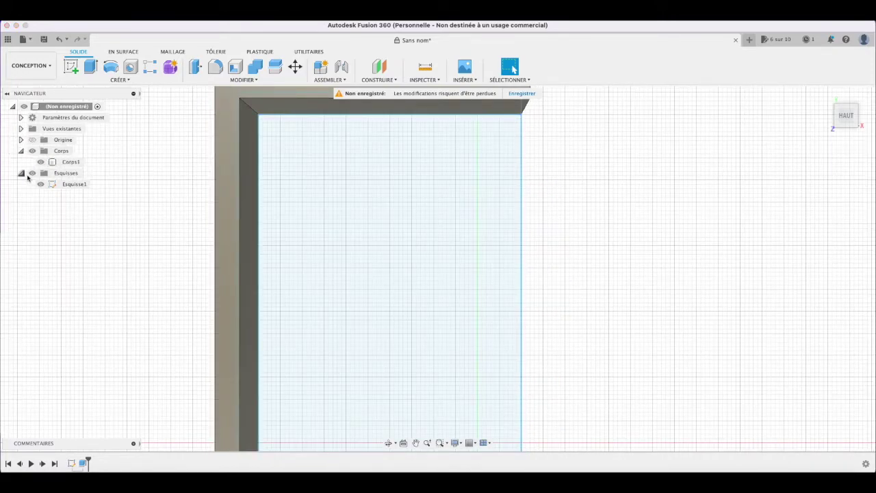
click(41, 162)
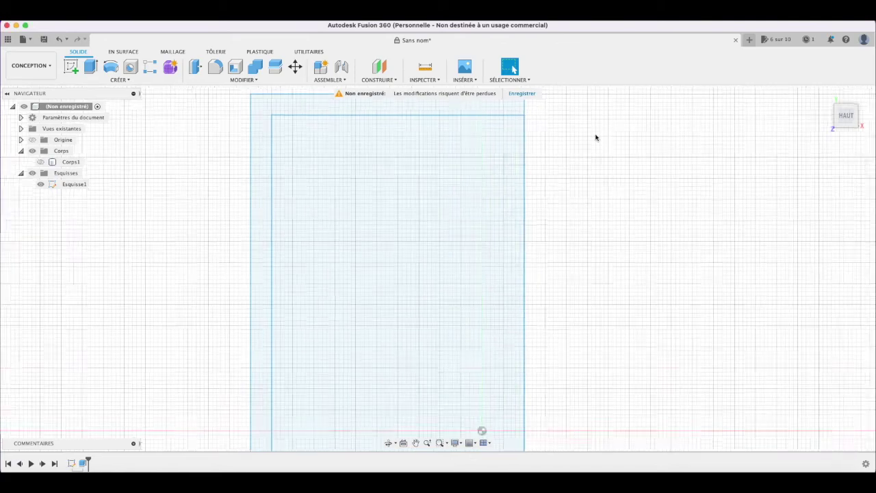
scroll(596, 138, down, 2)
scroll(595, 138, down, 1)
scroll(596, 137, down, 2)
scroll(596, 138, up, 2)
scroll(595, 137, up, 1)
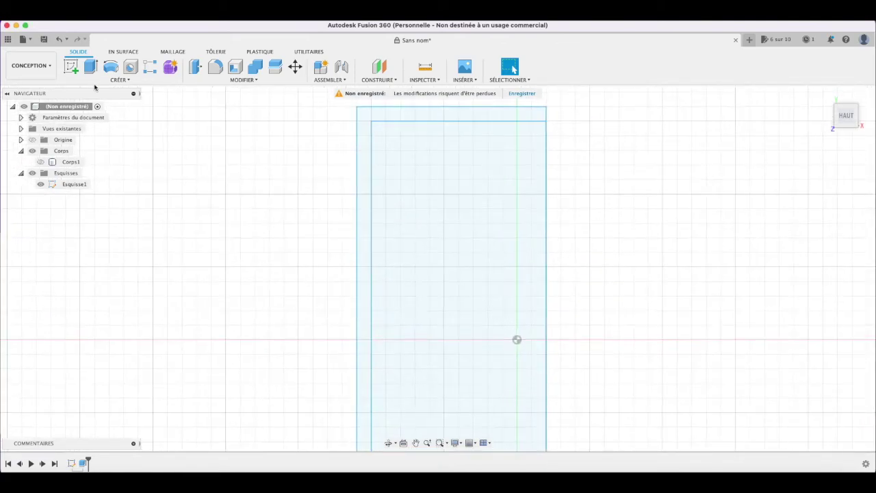
Step: Start Esquisse2 and draw a 129 mm tall rectangle over the frame's inner area
click(71, 66)
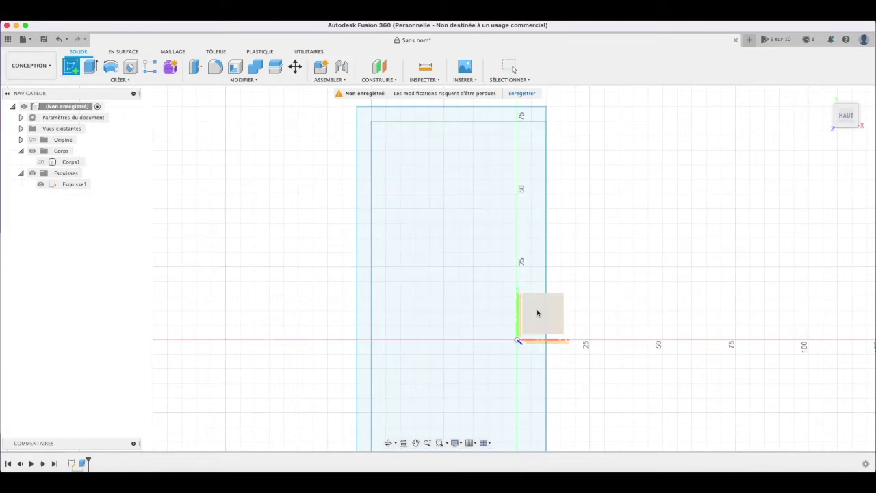
click(527, 308)
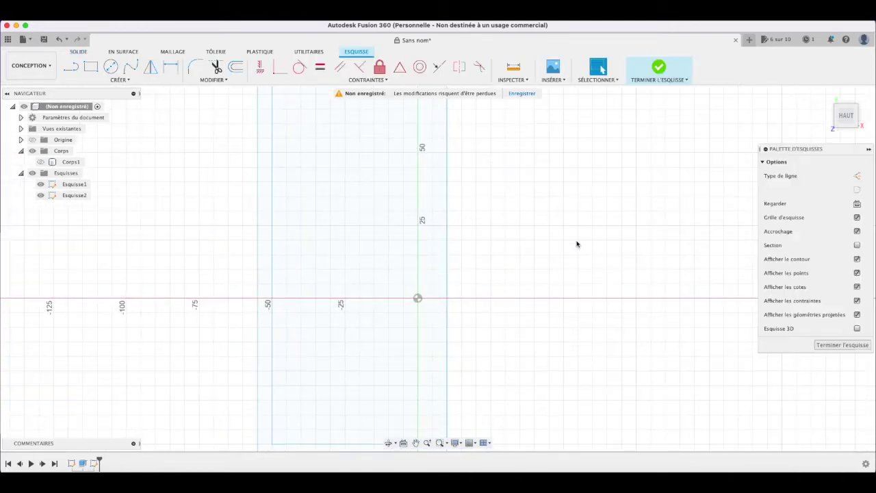
click(90, 66)
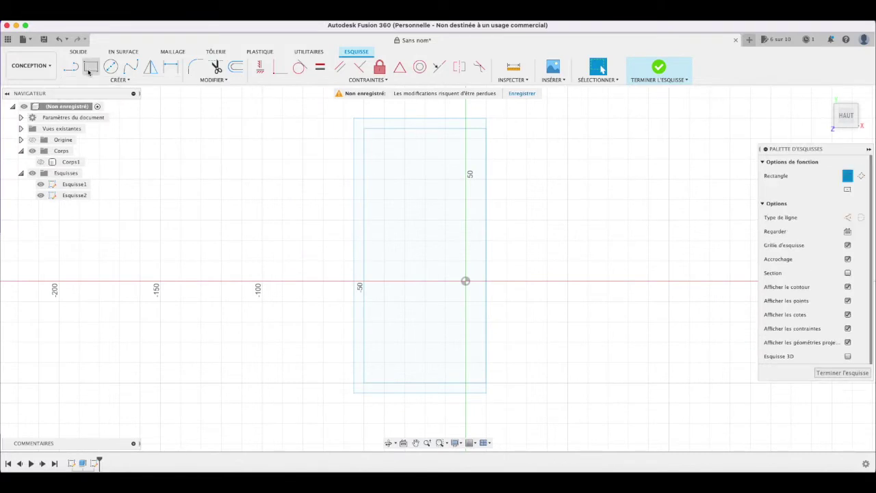
click(490, 387)
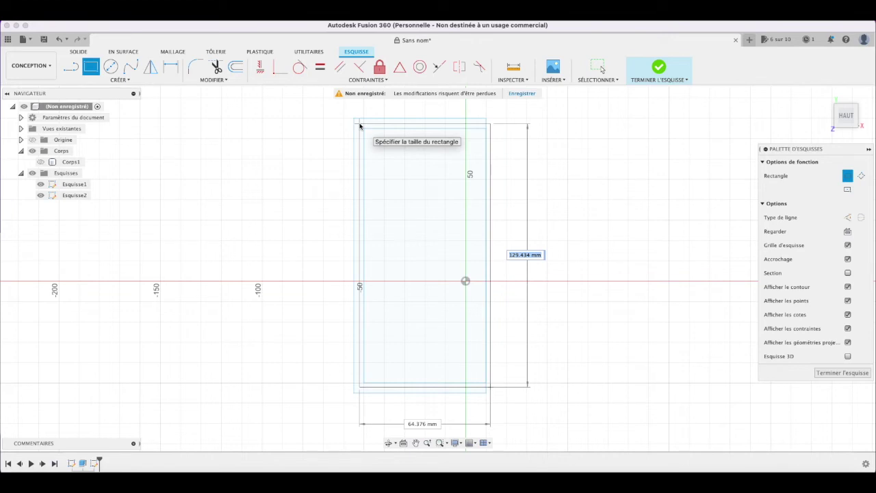
text(129)
key(Tab)
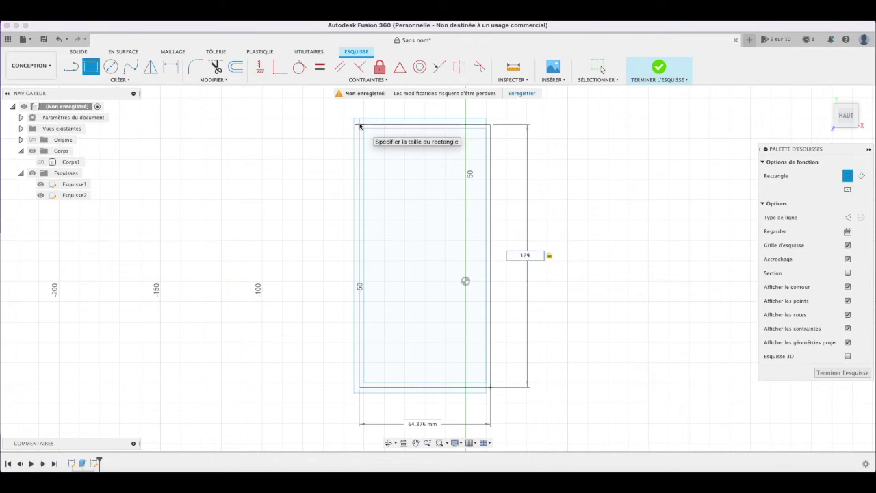
click(359, 125)
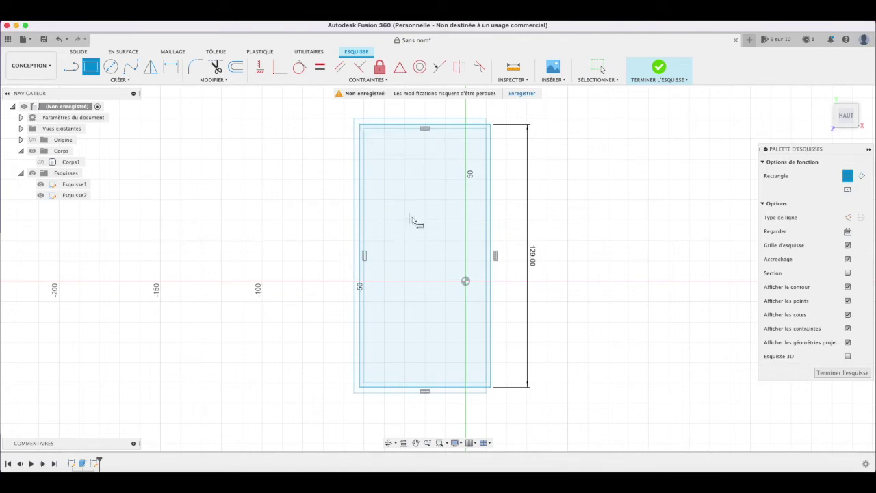
key(Escape)
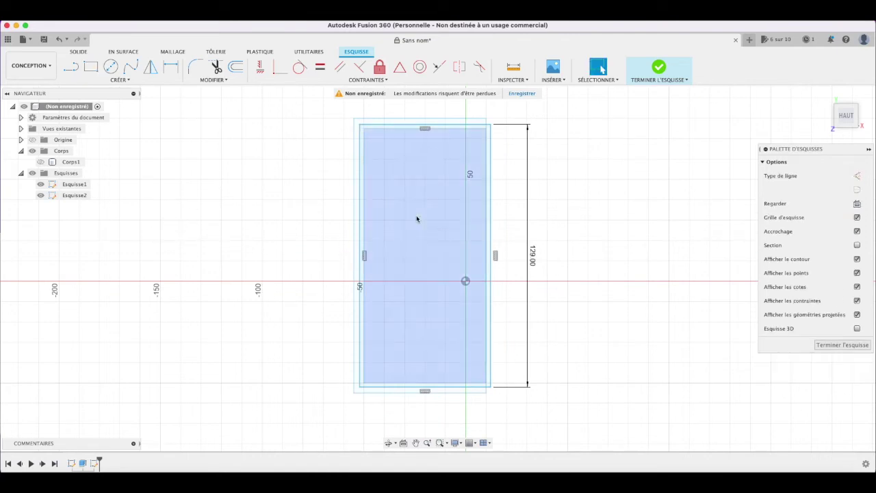
click(459, 148)
Step: Extrude Esquisse2's rectangle as a Couper cut previewed at 20 mm
click(76, 195)
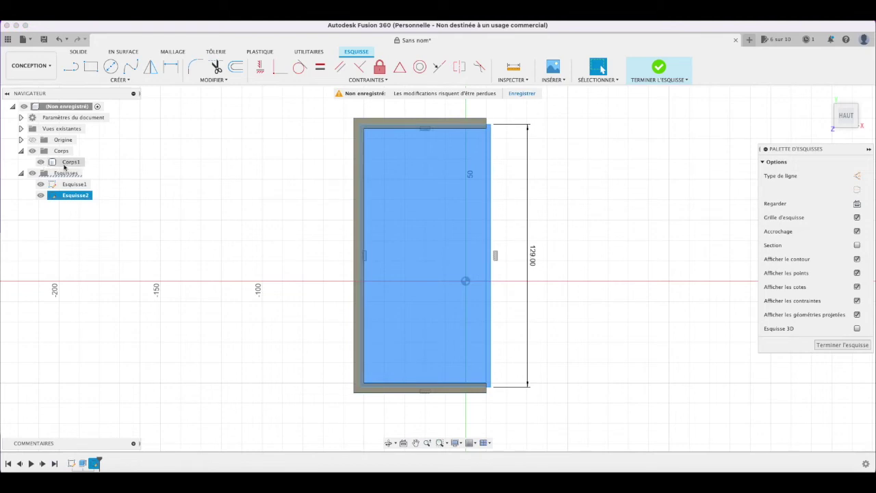
scroll(349, 175, up, 2)
key(e)
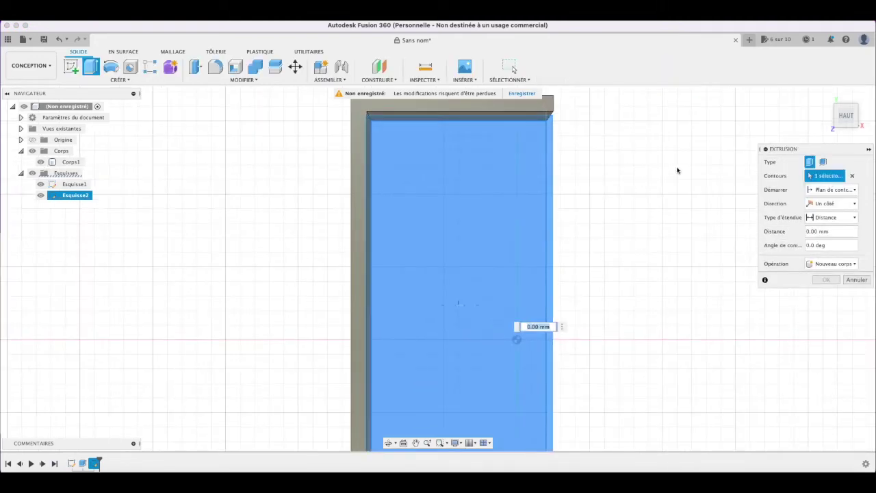
shift+middle_drag(458, 302, 723, 77)
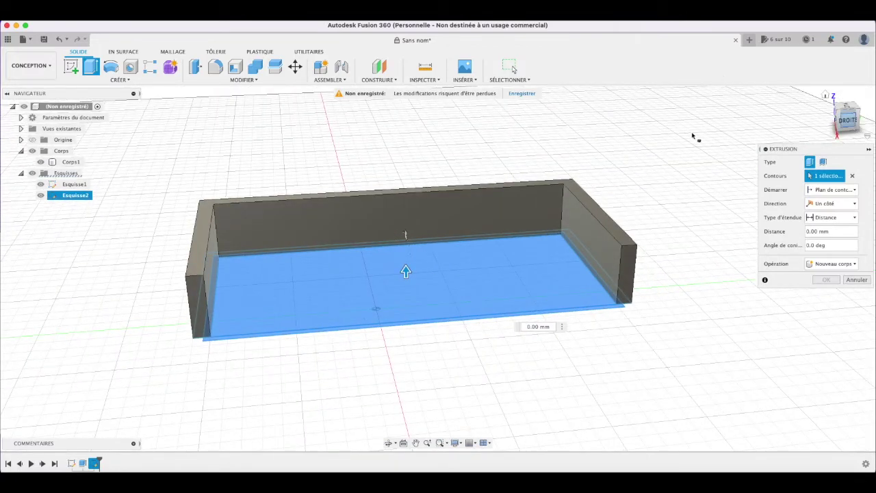
drag(406, 273, 405, 216)
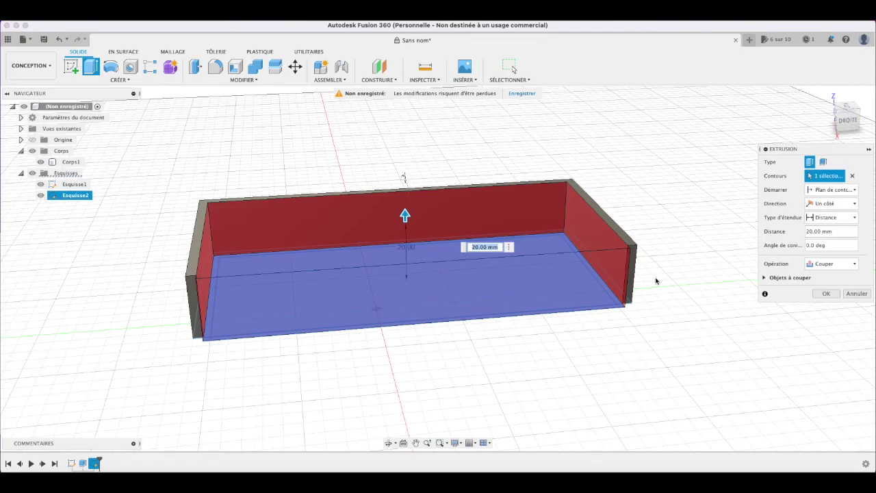
Step: Make the cut Deux côtés, 15 mm on side 1 and −3 mm on side 2
click(831, 203)
click(828, 225)
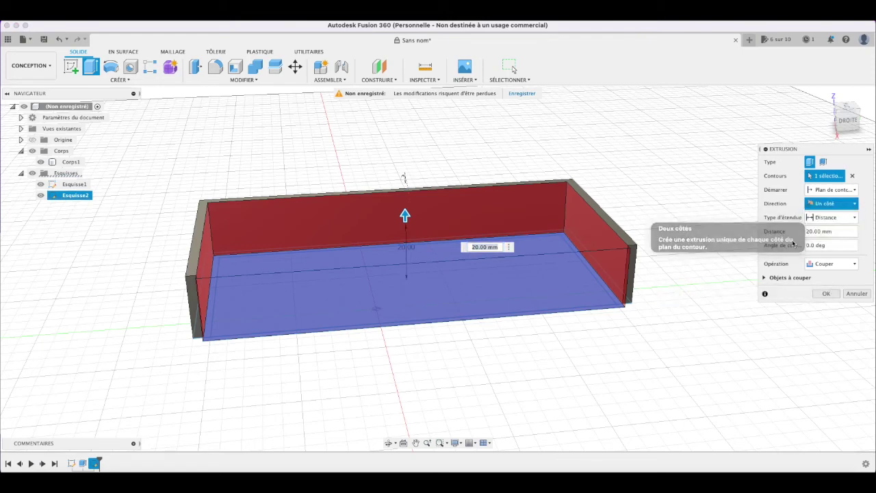
drag(406, 288, 407, 282)
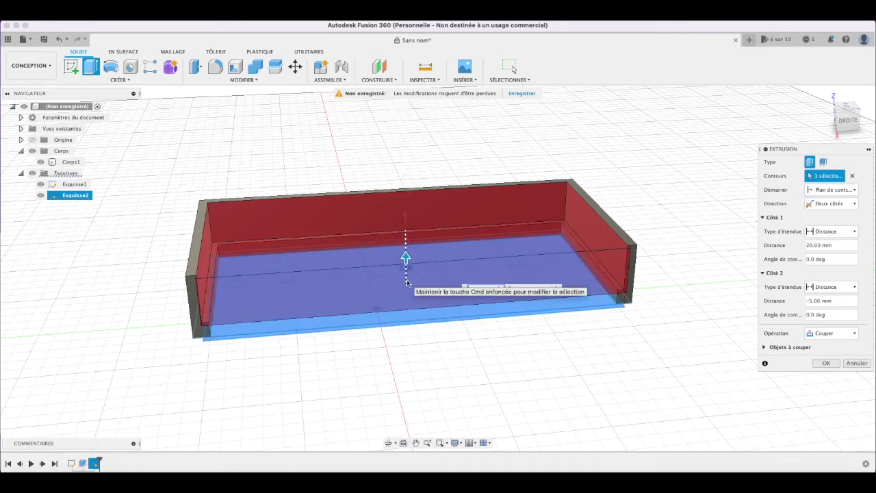
text(-3)
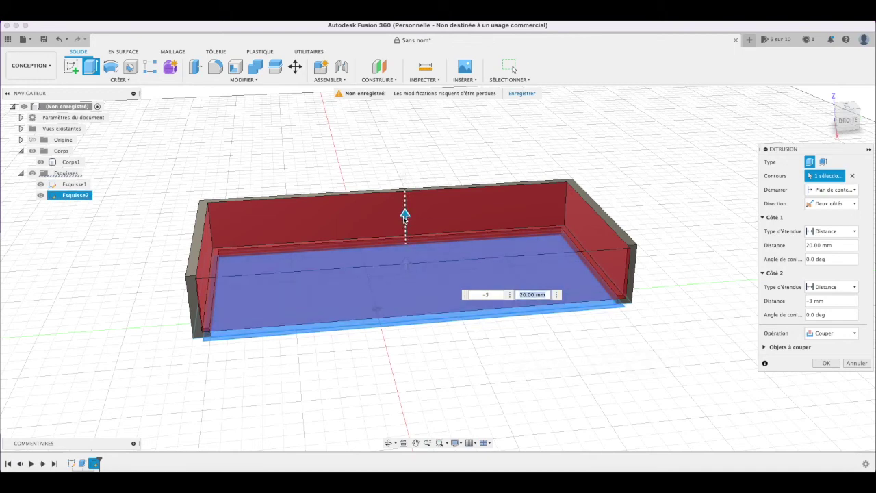
drag(404, 222, 402, 227)
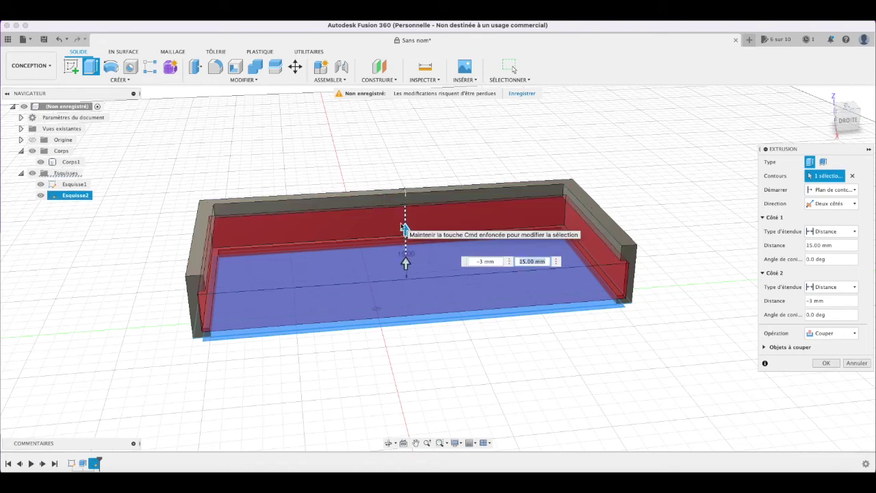
text(35)
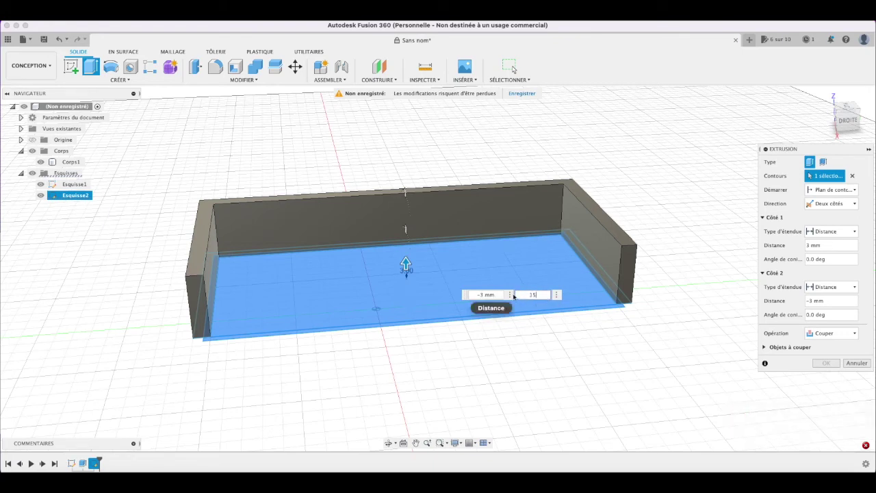
text(15)
key(Return)
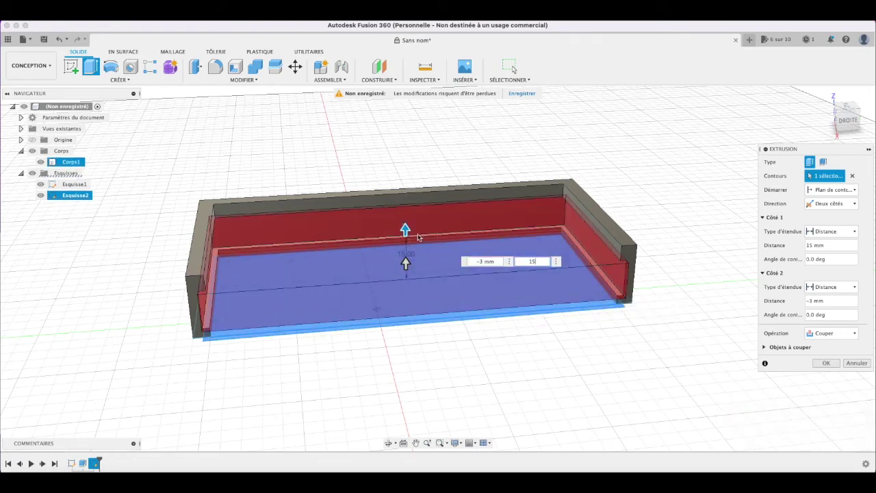
key(Tab)
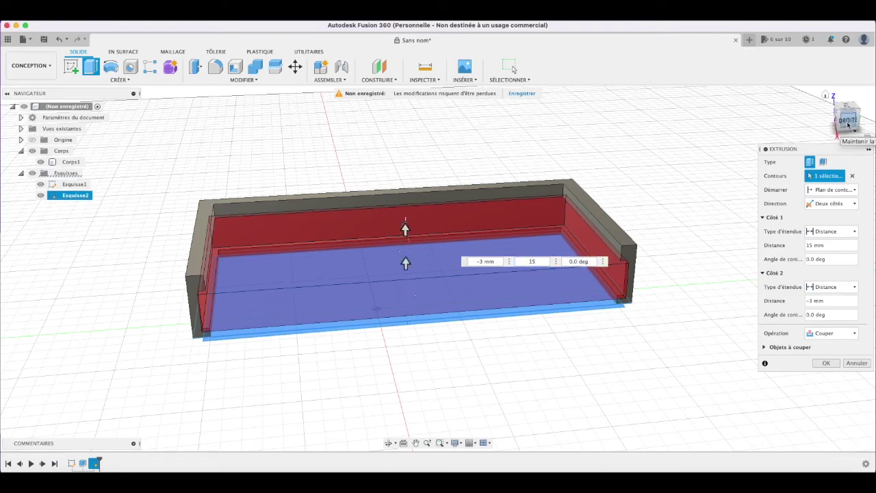
click(848, 124)
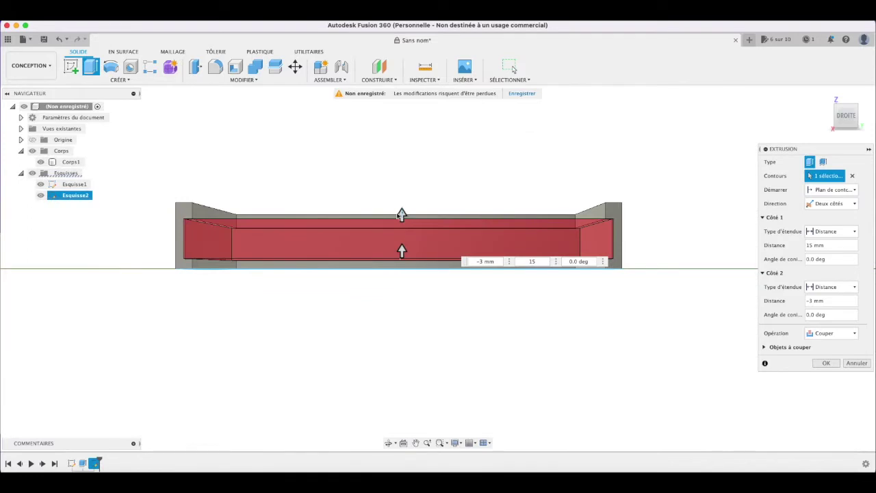
Step: Change the two-sided cut to 18 mm and −2 mm and apply it, slotting the inner walls
click(401, 215)
drag(402, 215, 402, 200)
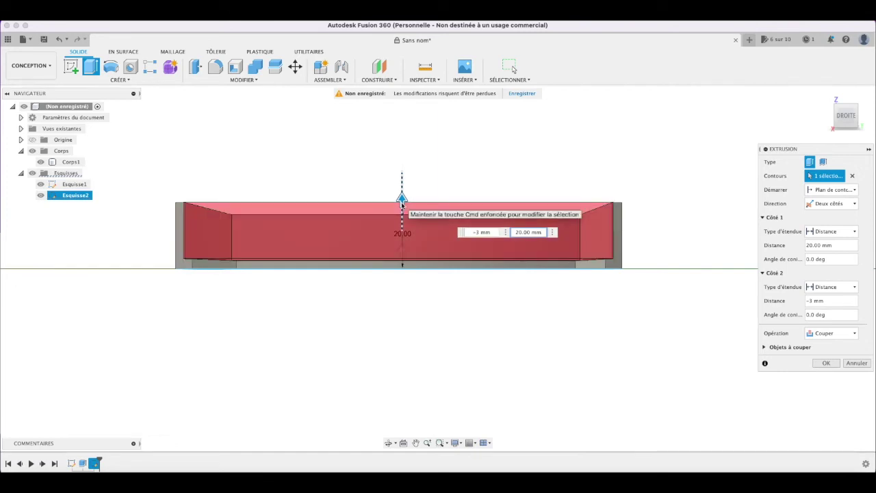
drag(402, 203, 402, 197)
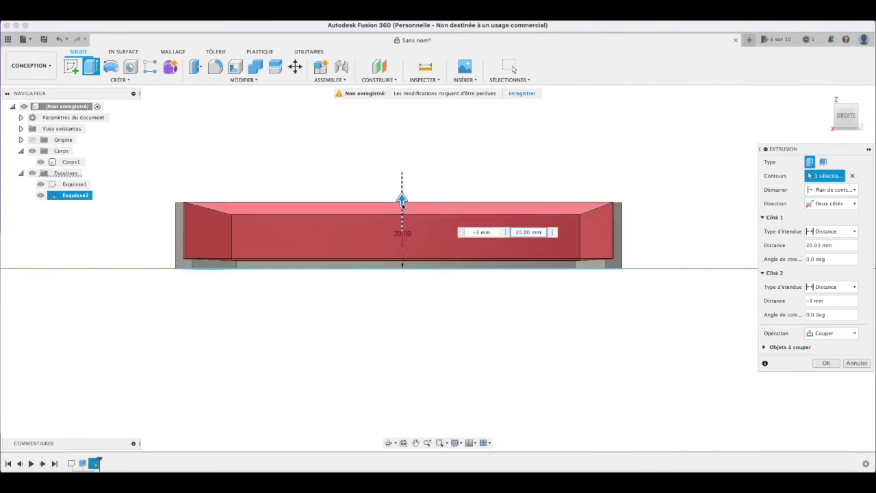
scroll(481, 215, up, 1)
scroll(481, 214, up, 2)
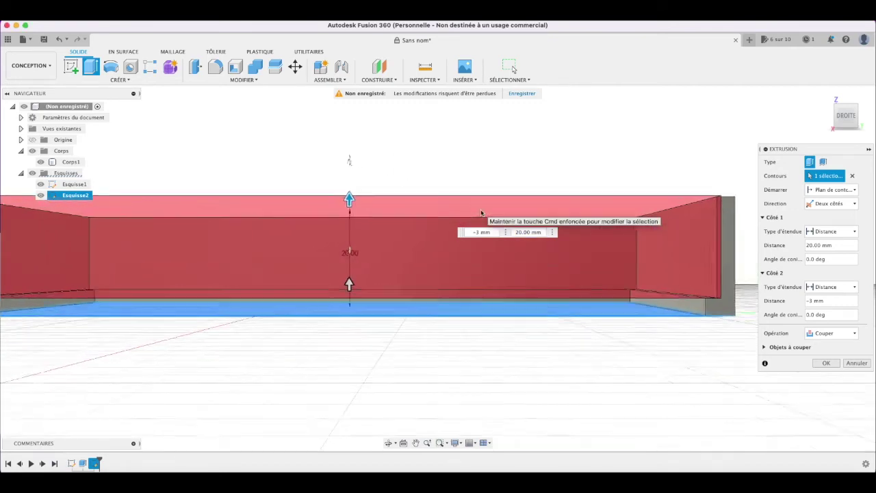
scroll(416, 200, up, 1)
scroll(448, 214, down, 1)
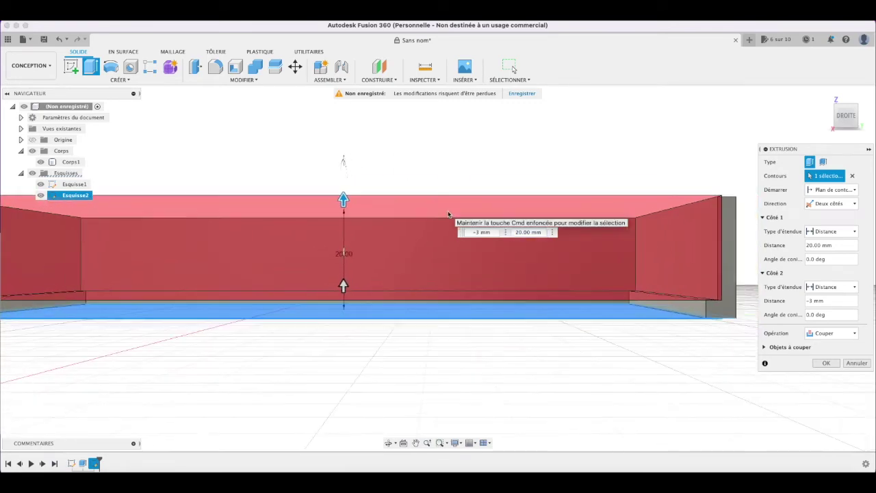
drag(343, 200, 342, 204)
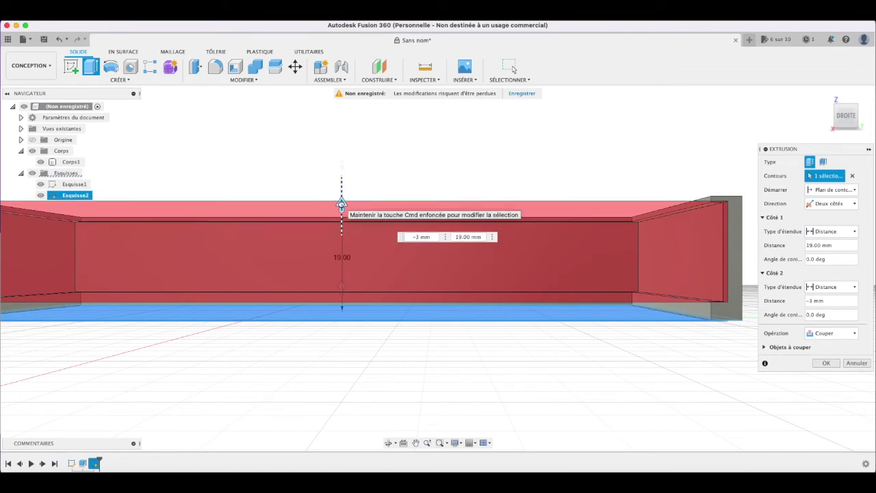
drag(342, 204, 342, 209)
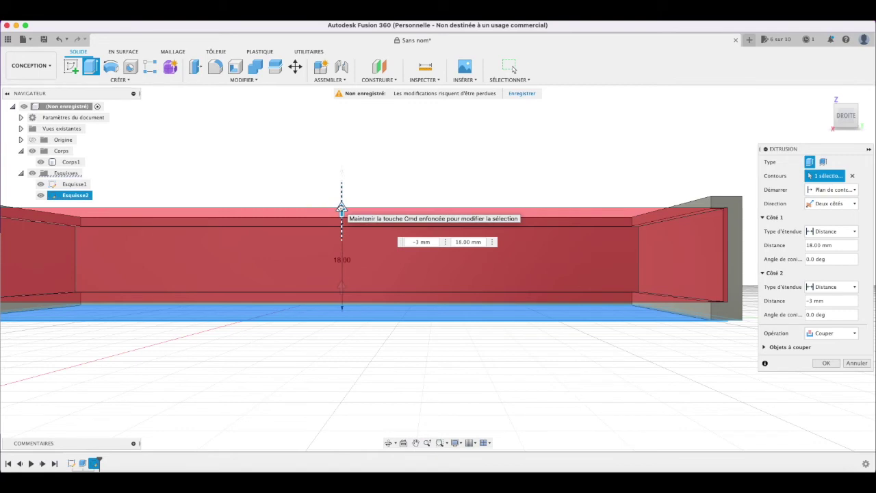
drag(342, 287, 341, 291)
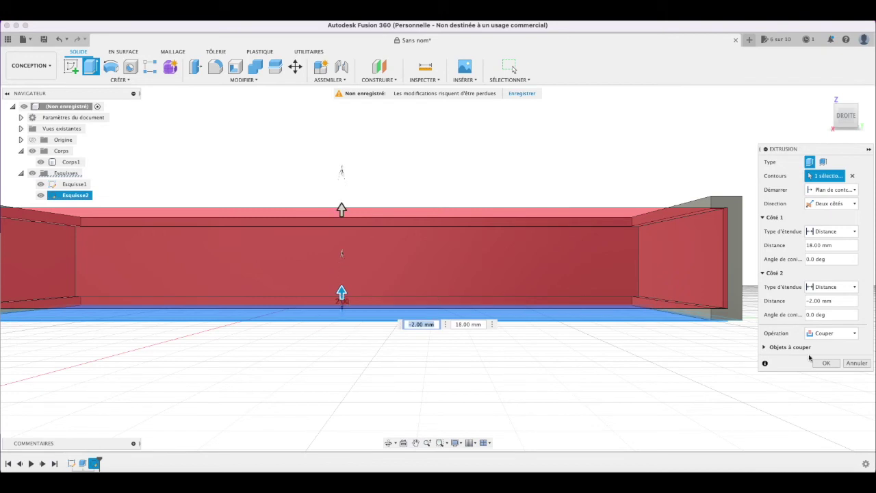
click(833, 367)
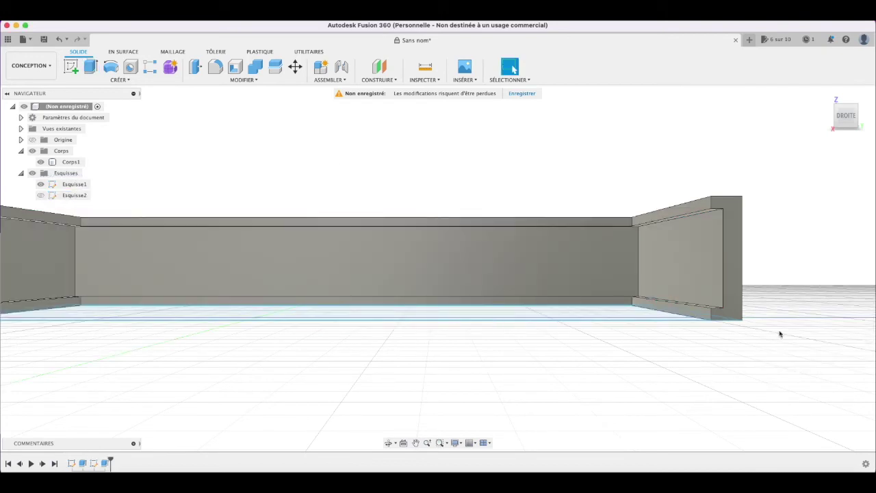
click(426, 81)
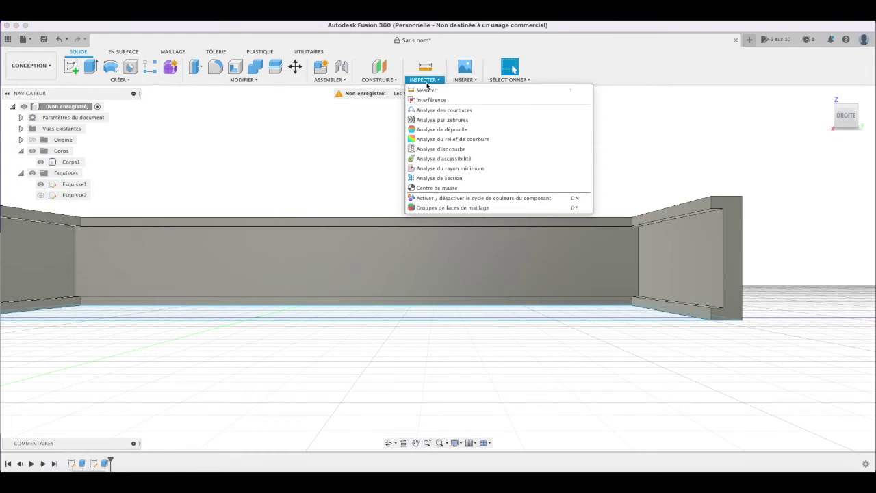
click(426, 90)
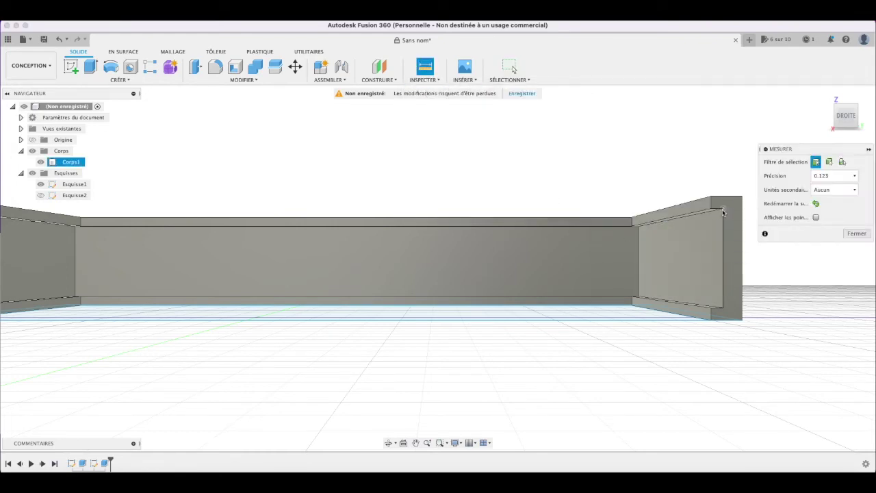
click(723, 210)
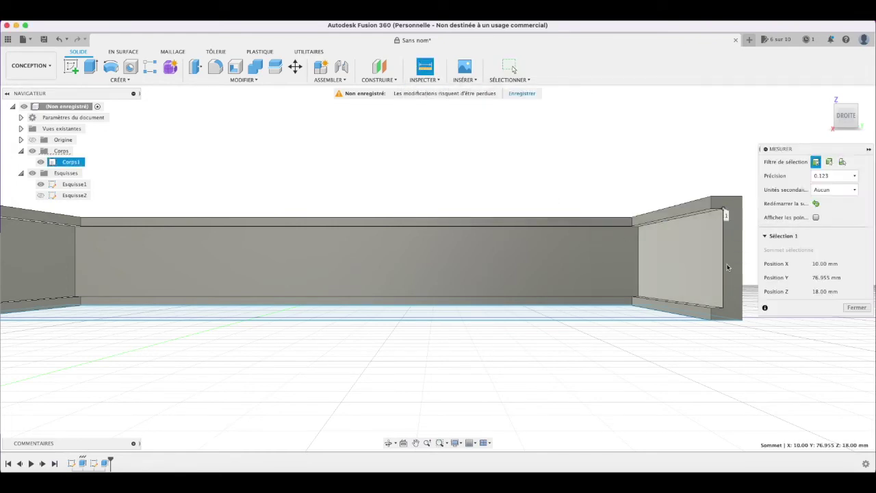
click(724, 310)
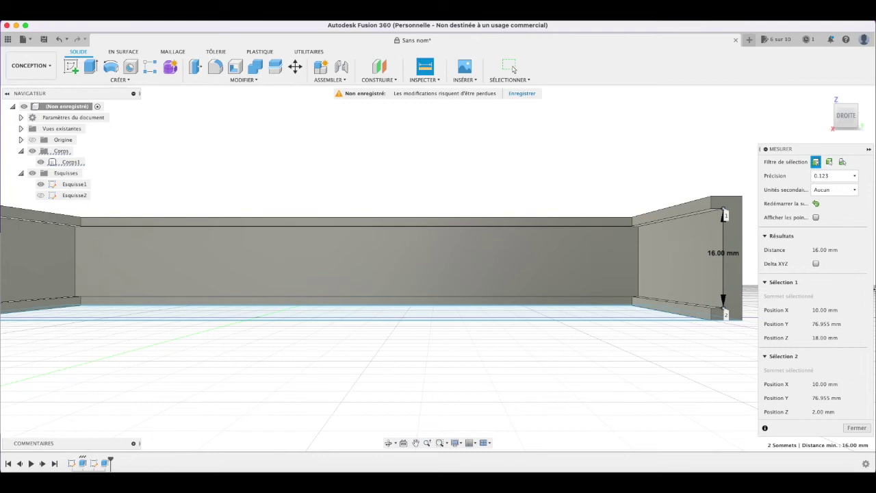
click(857, 428)
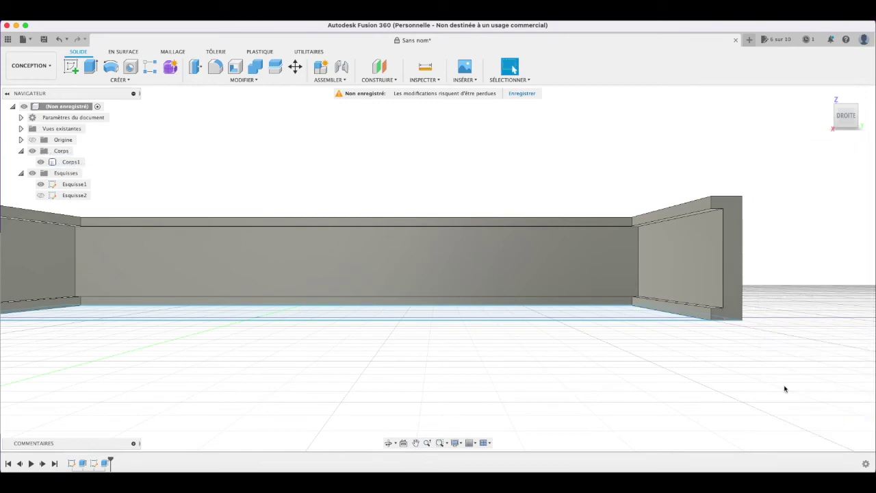
mouse_move(846, 115)
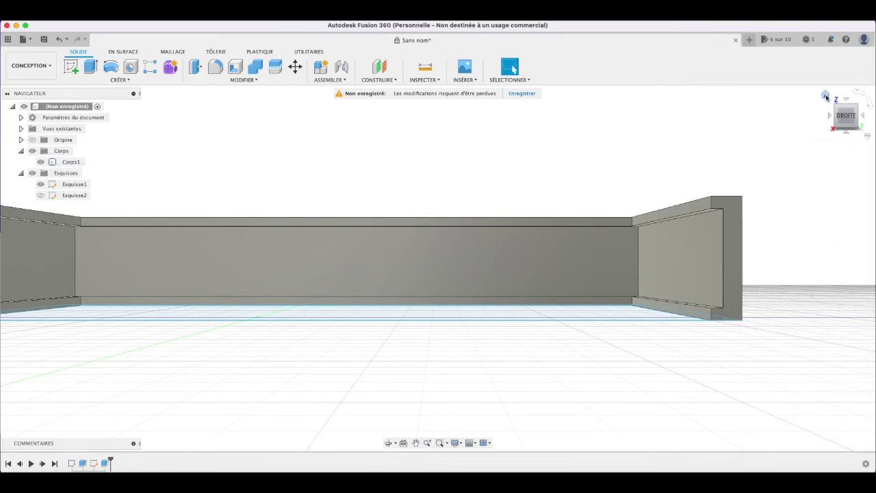
Step: Return to the home view, hide Esquisse1 and switch to the Rendu workspace
click(827, 96)
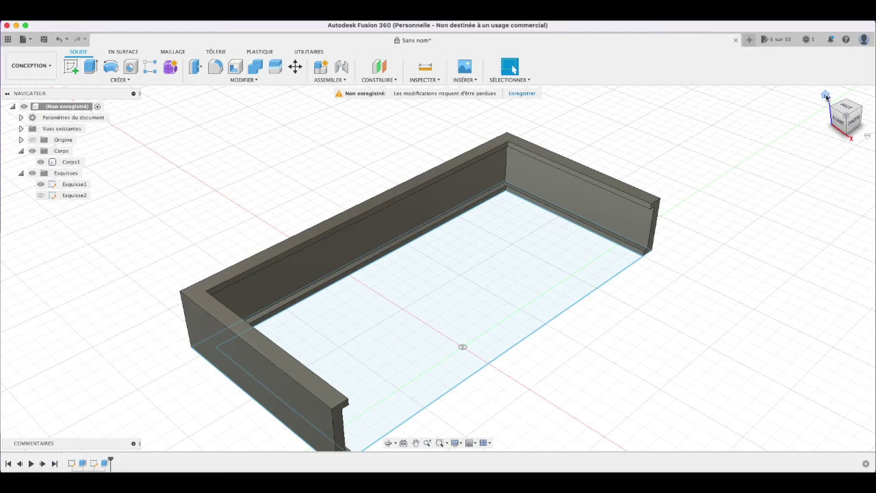
click(41, 184)
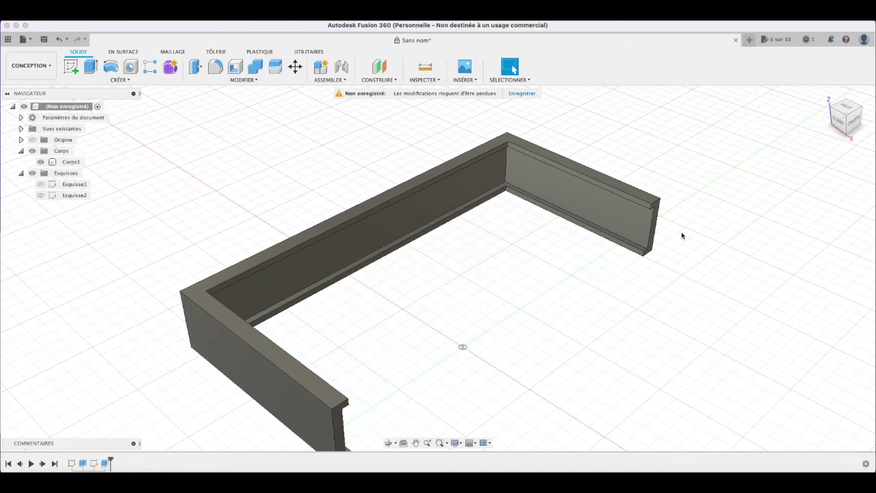
click(35, 66)
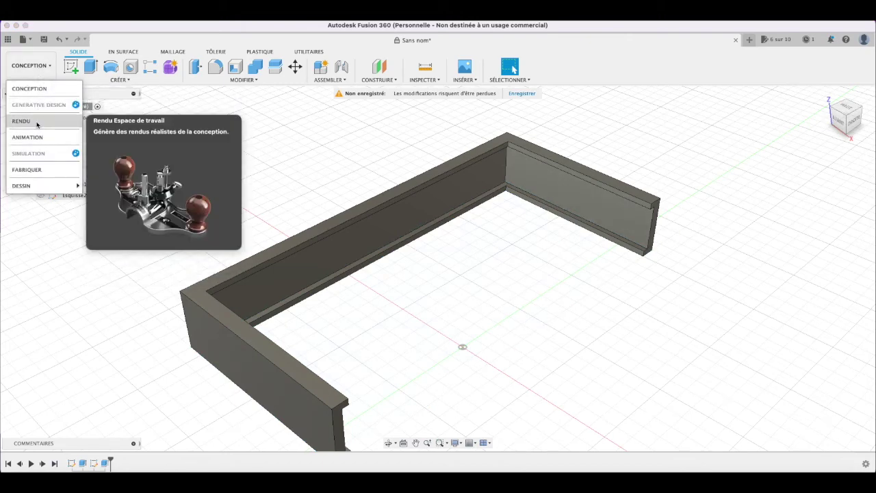
click(37, 121)
Step: Orbit the grooved frame in Rendu, then go back to Conception
click(5, 404)
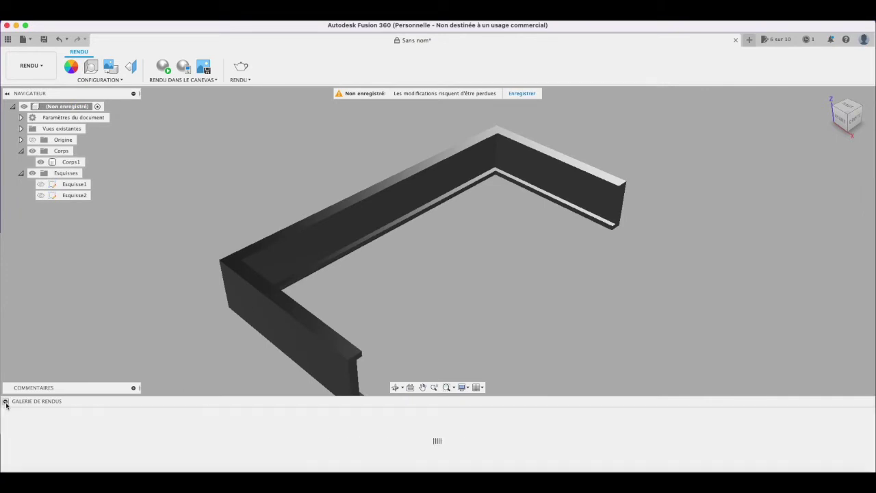
mouse_move(846, 117)
mouse_down()
mouse_move(744, 86)
mouse_move(836, 106)
mouse_move(803, 129)
mouse_move(815, 124)
mouse_up()
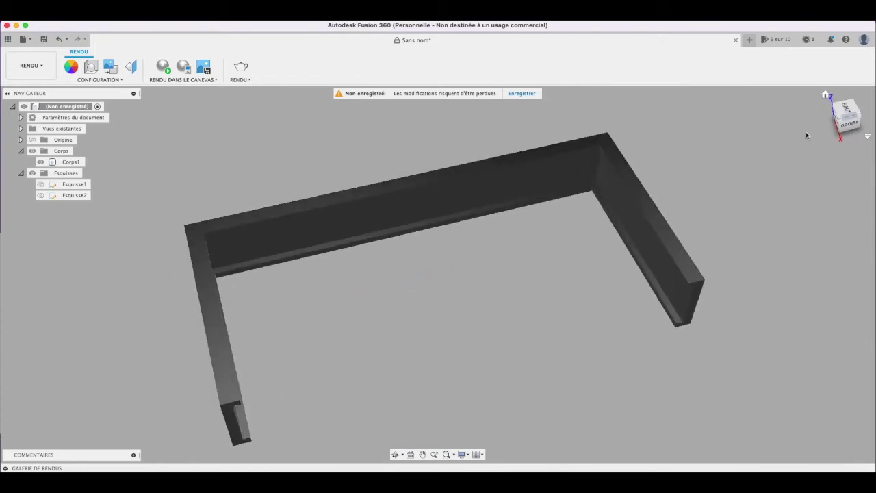
click(30, 65)
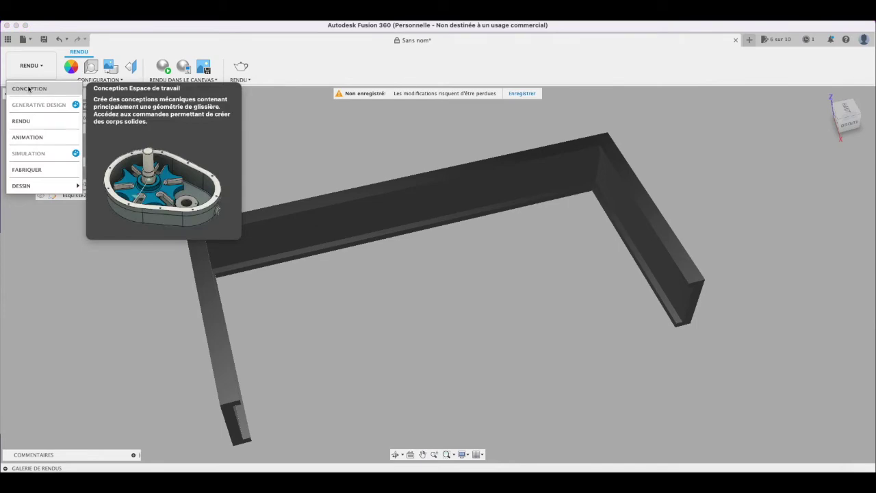
click(27, 88)
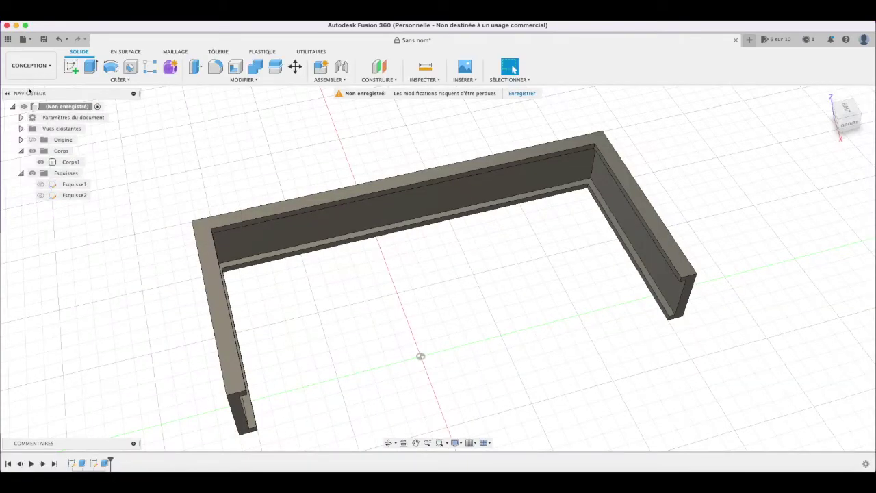
Step: Select the frame wall's top face and the lower inner ledge face
click(250, 221)
scroll(260, 221, up, 2)
scroll(258, 223, up, 3)
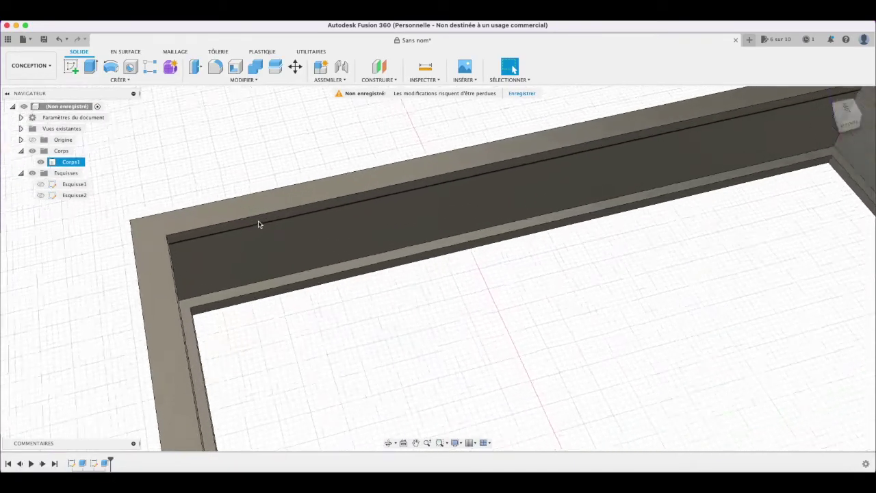
scroll(240, 225, up, 1)
click(228, 228)
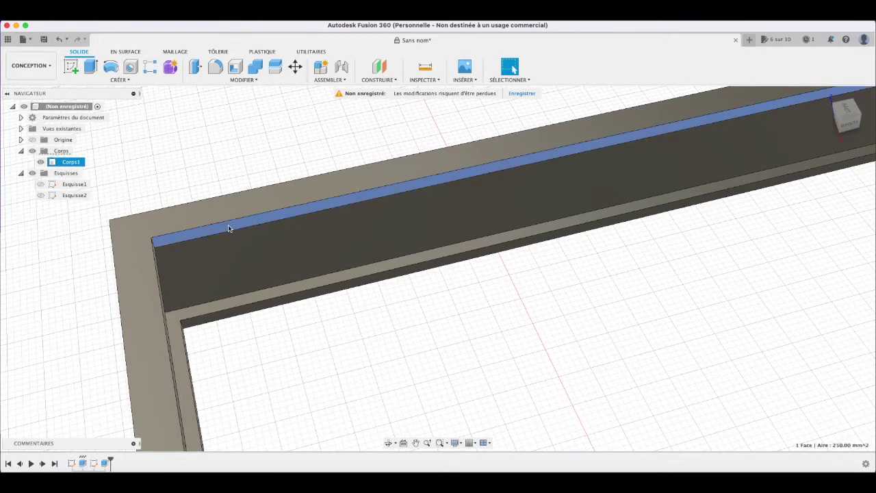
shift+click(283, 302)
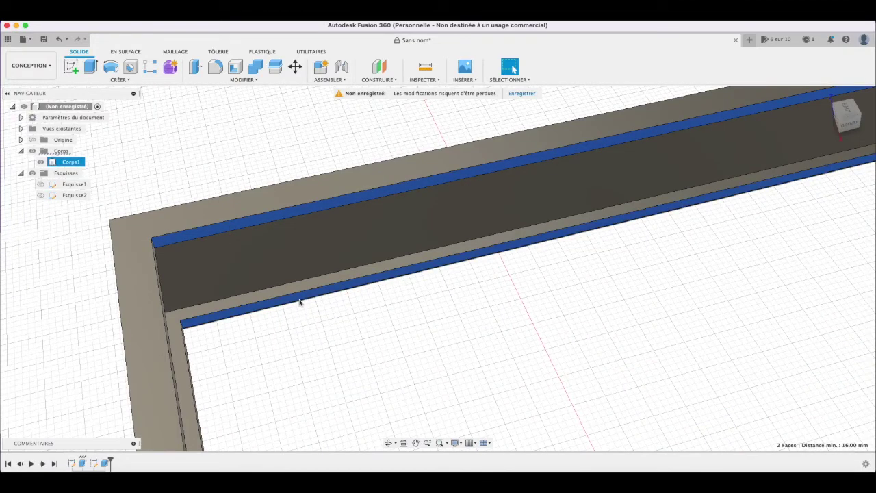
Step: Extrude the two lip faces 3 mm as a Join, then return to the home view
key(e)
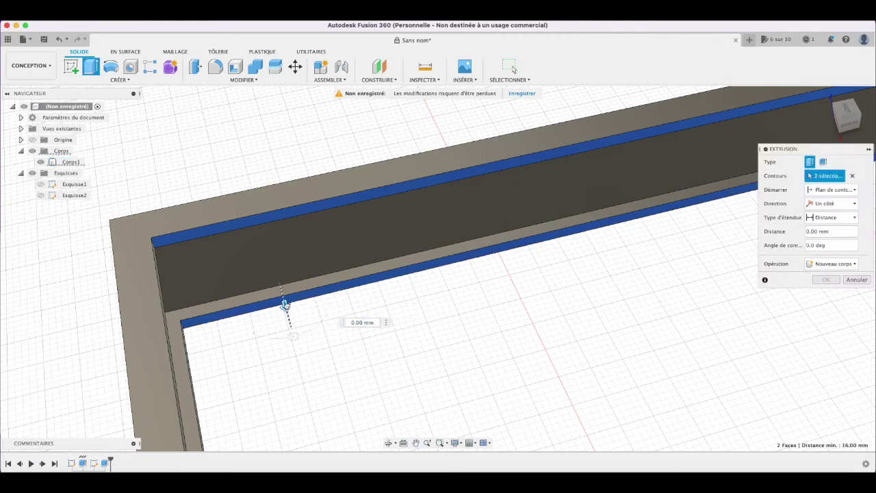
drag(286, 306, 286, 310)
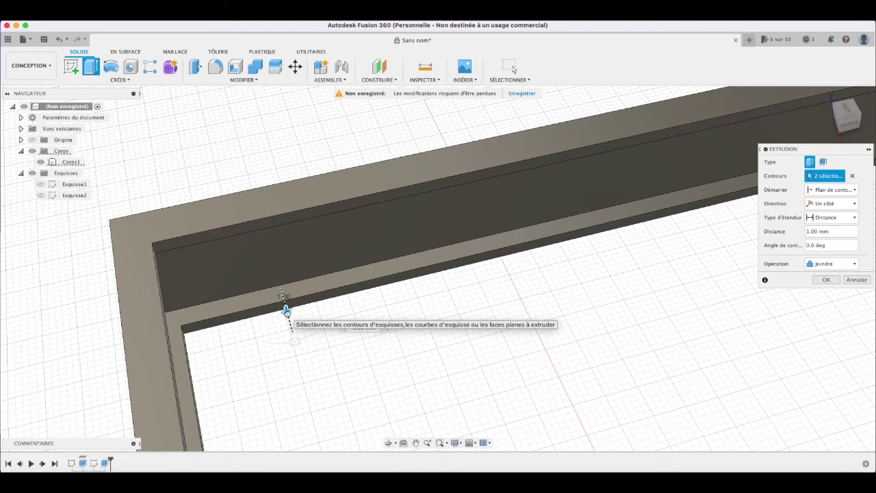
drag(286, 310, 289, 320)
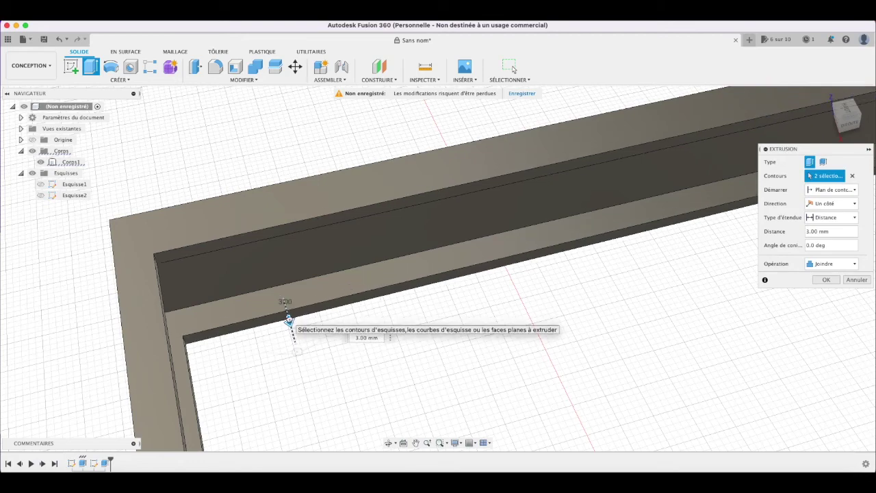
click(828, 280)
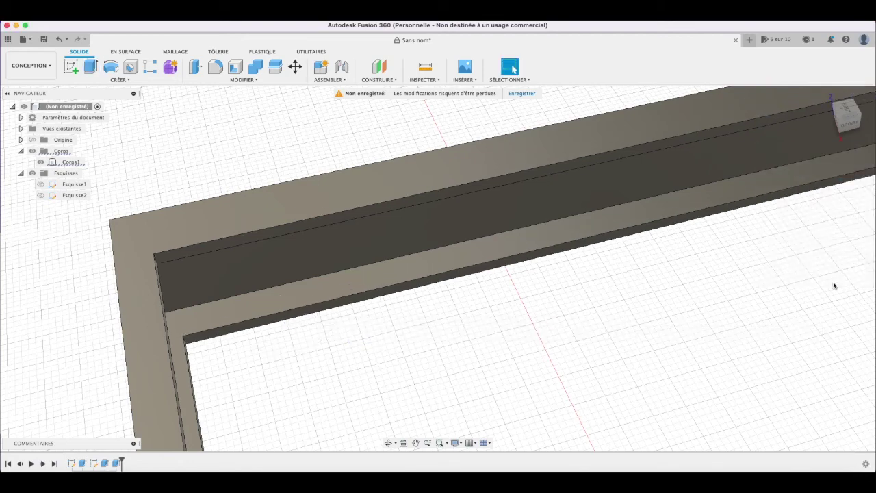
scroll(682, 273, down, 2)
scroll(682, 273, down, 2)
scroll(682, 273, down, 2)
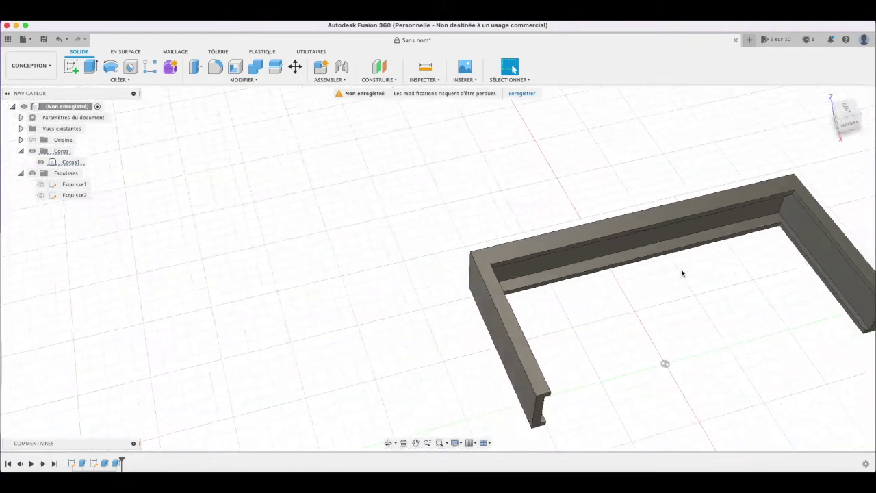
scroll(682, 273, down, 2)
click(827, 95)
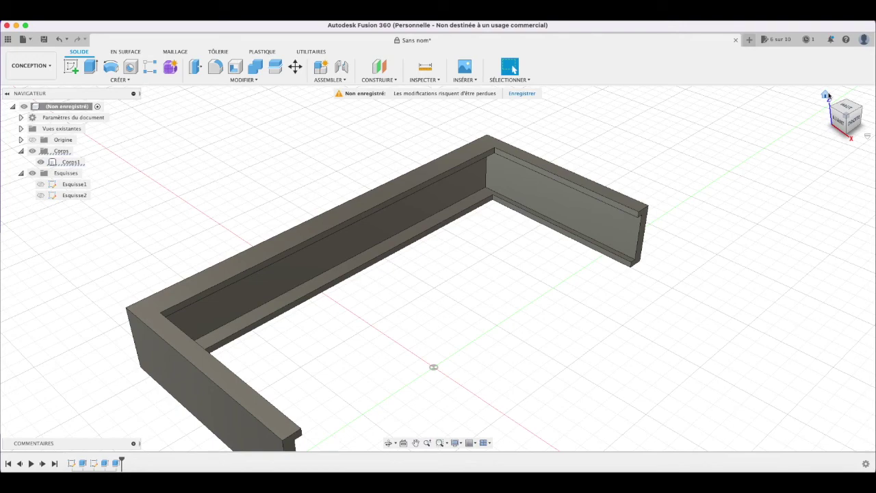
click(827, 95)
Step: Start a new sketch on the frame's side wall face from the Front view
click(838, 122)
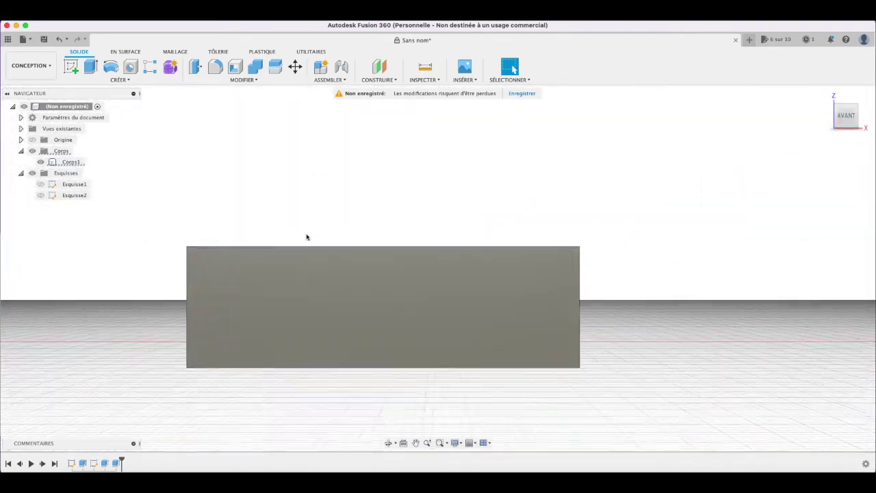
click(71, 67)
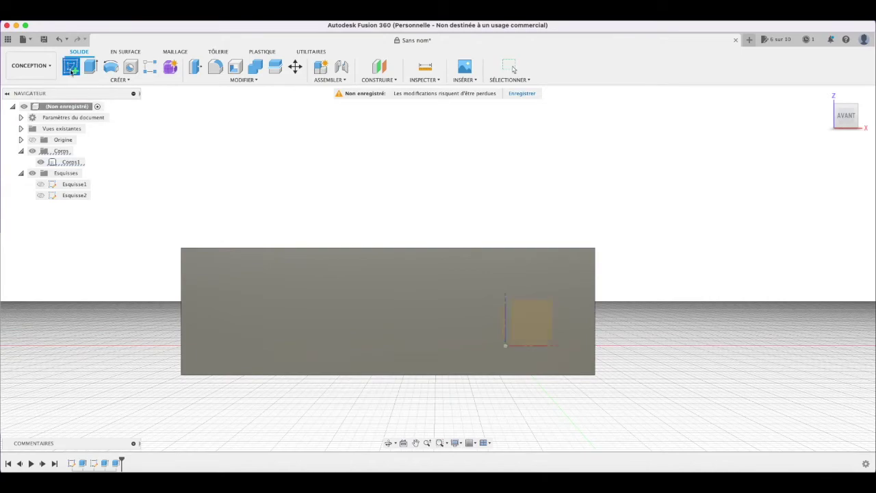
click(540, 322)
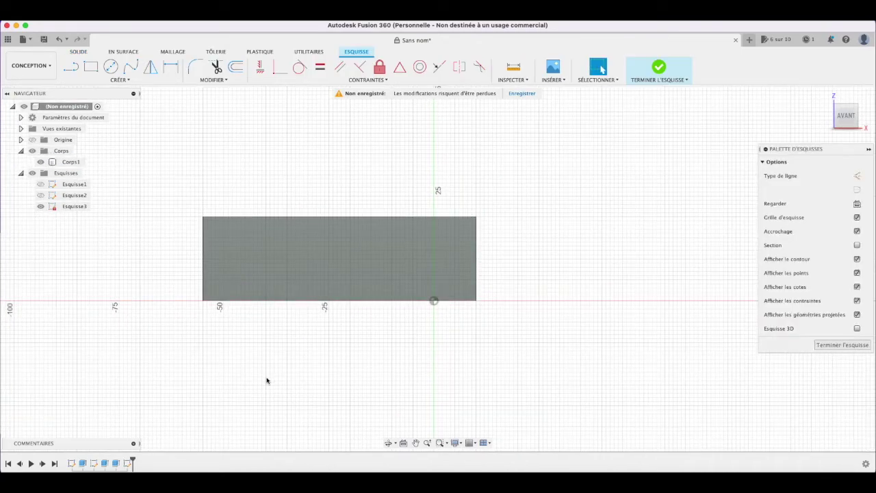
Step: Draw two 5 mm diameter circles side by side and begin extruding the left one
click(112, 67)
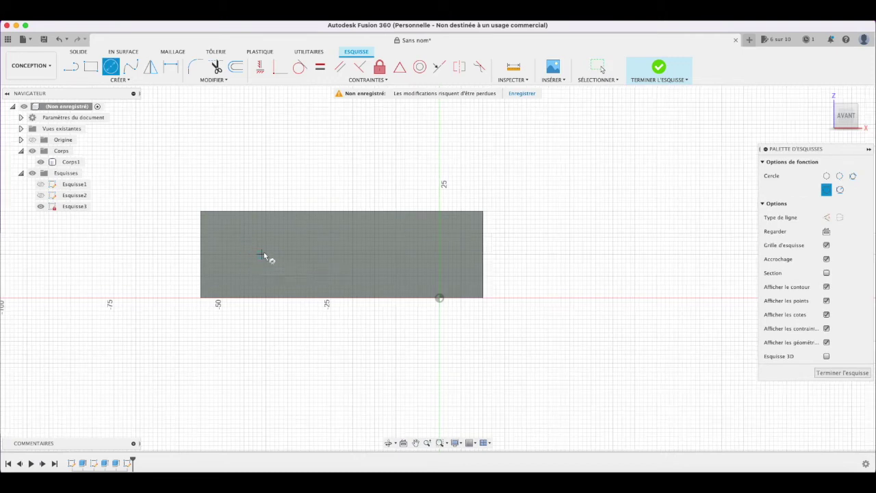
click(265, 255)
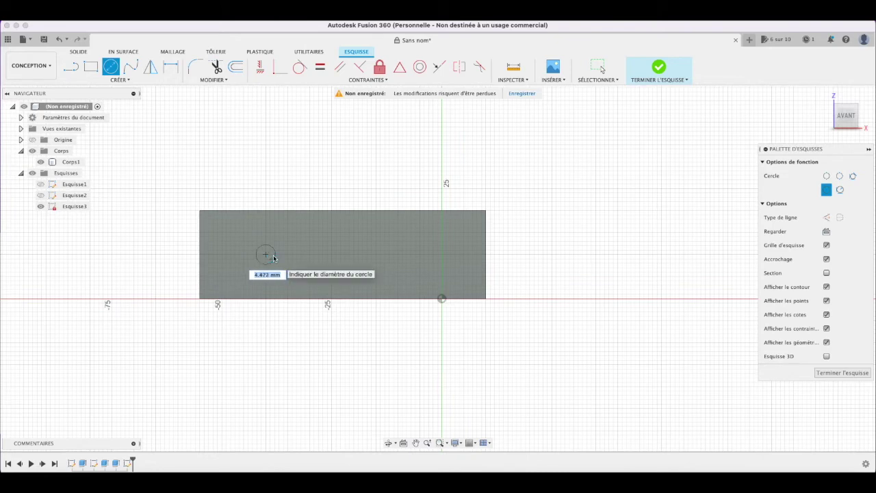
text(5)
key(Return)
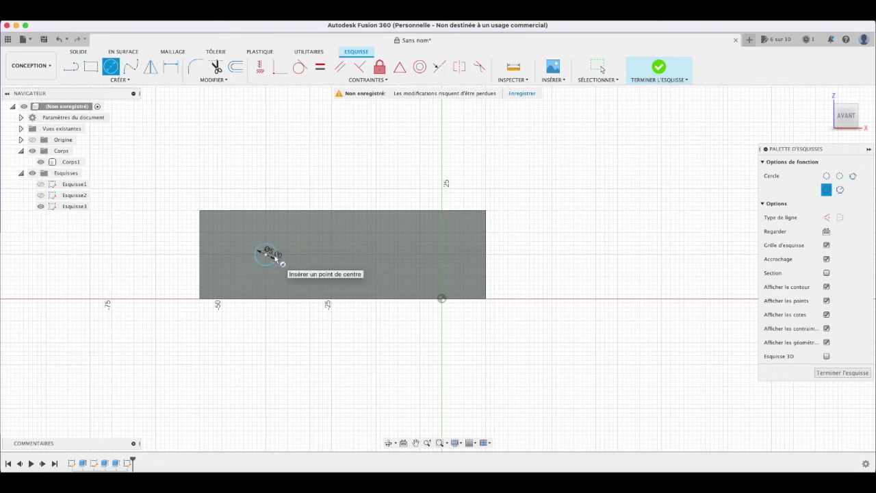
click(419, 255)
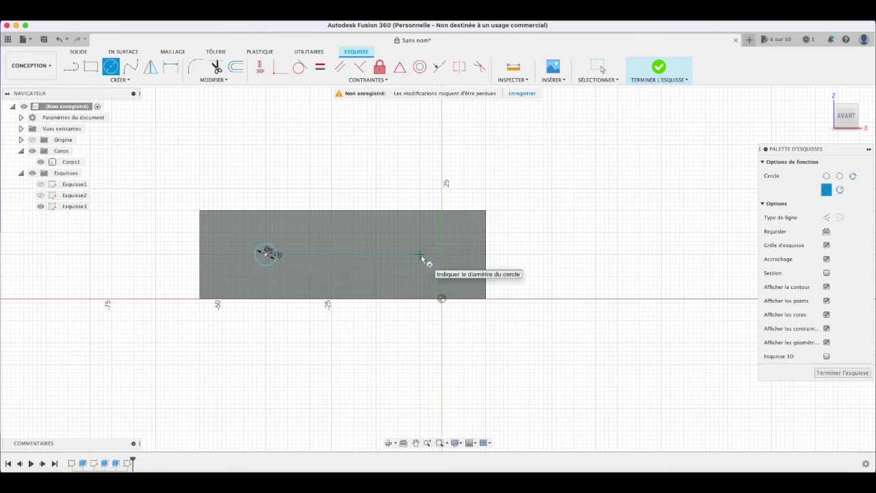
text(5)
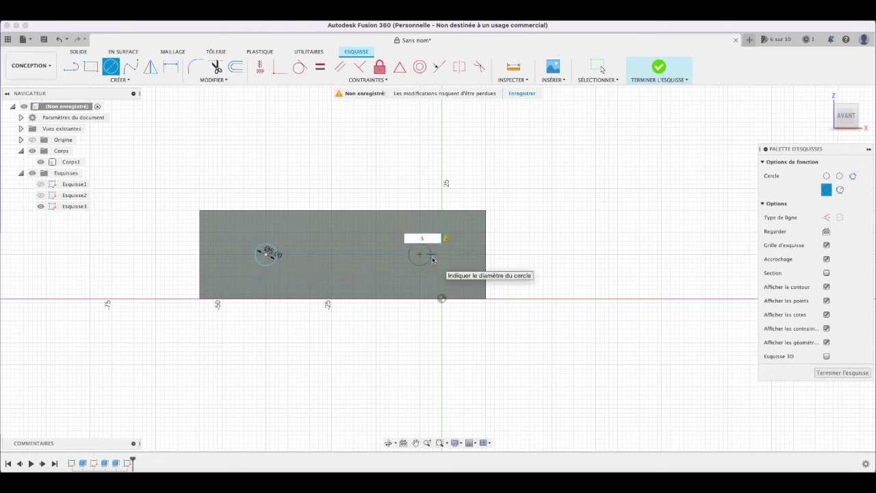
key(Return)
key(Escape)
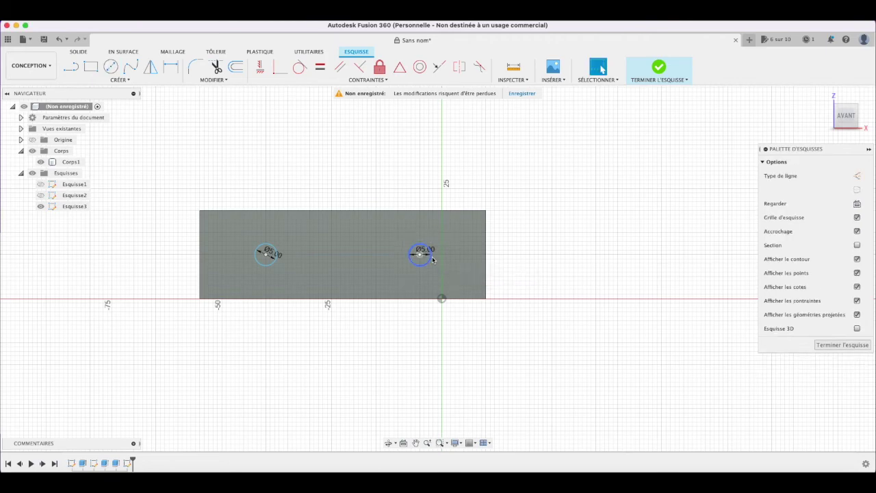
key(e)
click(282, 313)
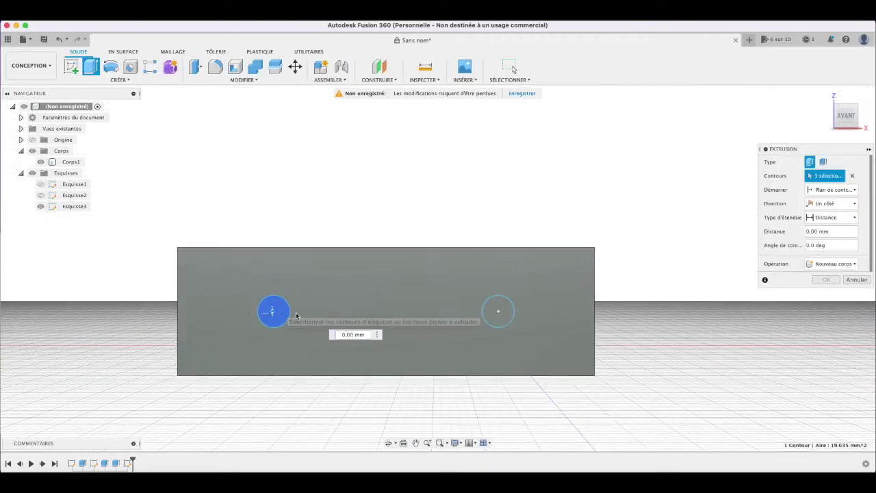
Step: Cut both 5 mm circles through the side wall, two-sided at -10 mm and -4 mm
click(502, 310)
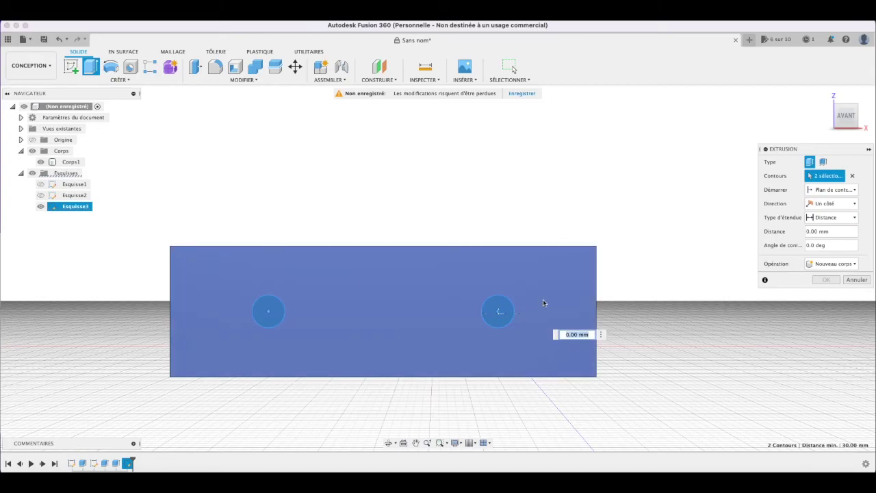
mouse_move(701, 164)
shift+middle_down()
mouse_move(770, 139)
mouse_move(122, 385)
shift+middle_up()
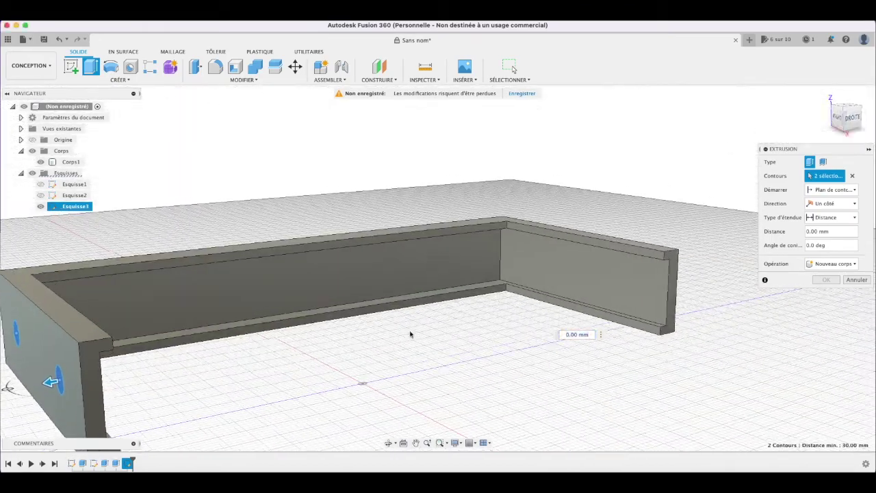
drag(52, 382, 115, 380)
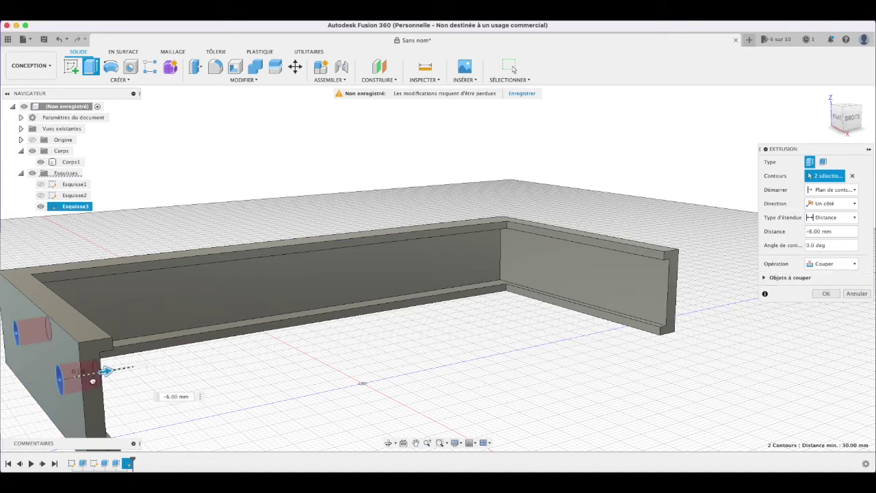
shift+middle_drag(116, 379, 166, 362)
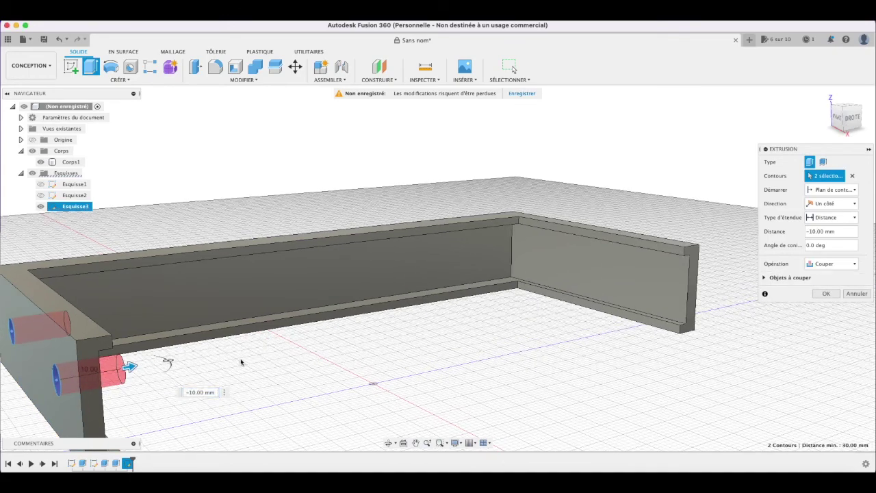
click(815, 205)
click(827, 225)
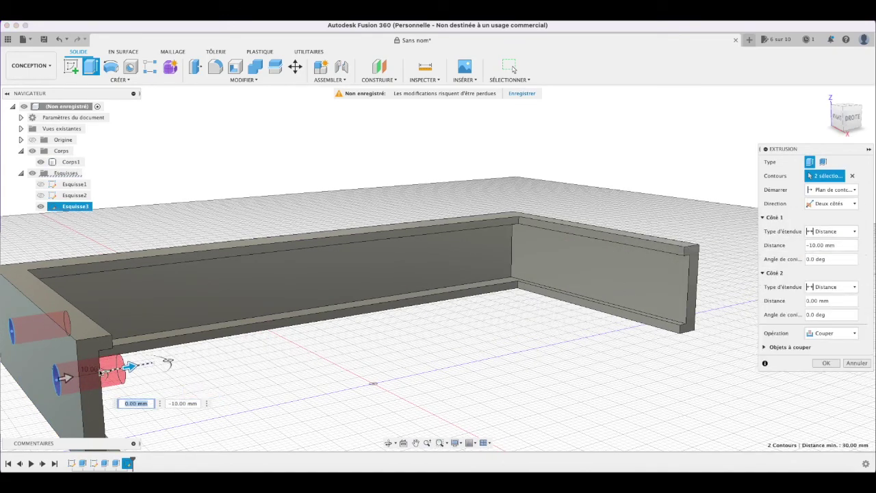
drag(67, 379, 21, 386)
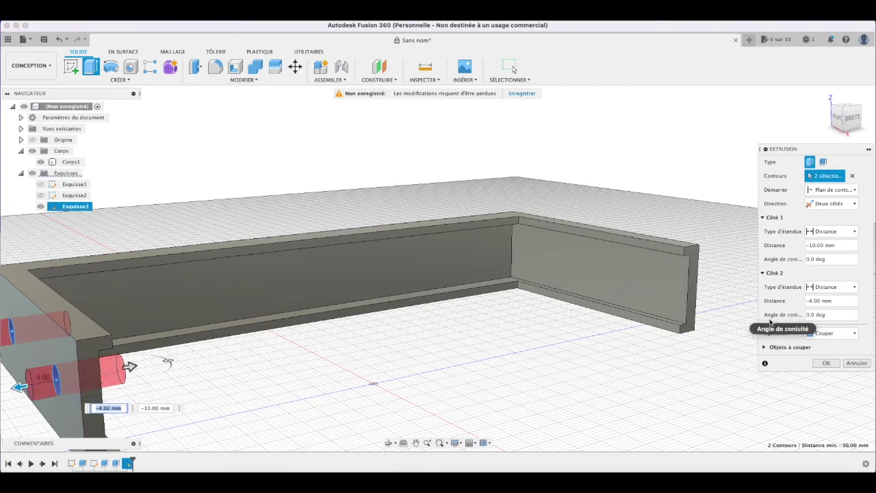
click(827, 363)
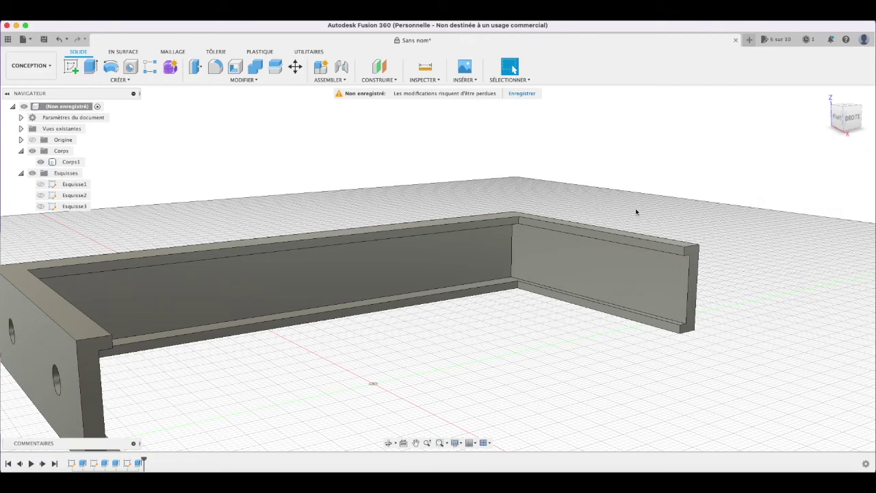
Step: Save the design as 'Support Nintendo 3DS' after returning to the home view
click(824, 97)
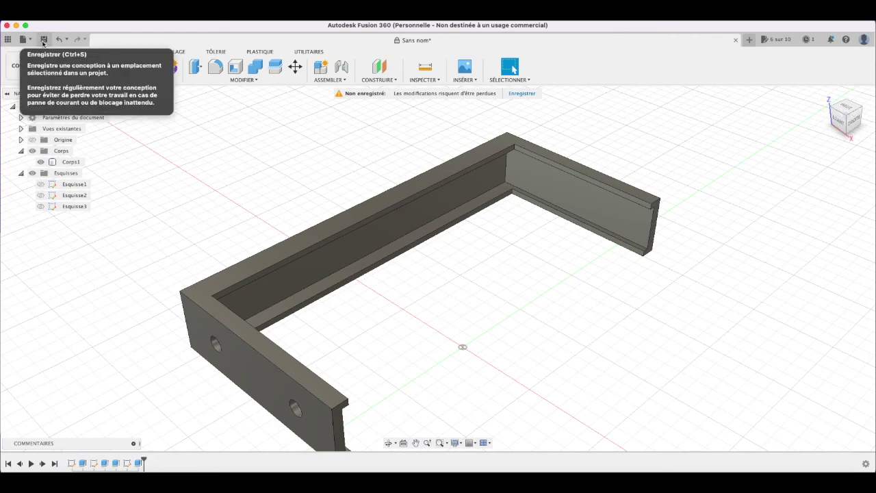
click(43, 39)
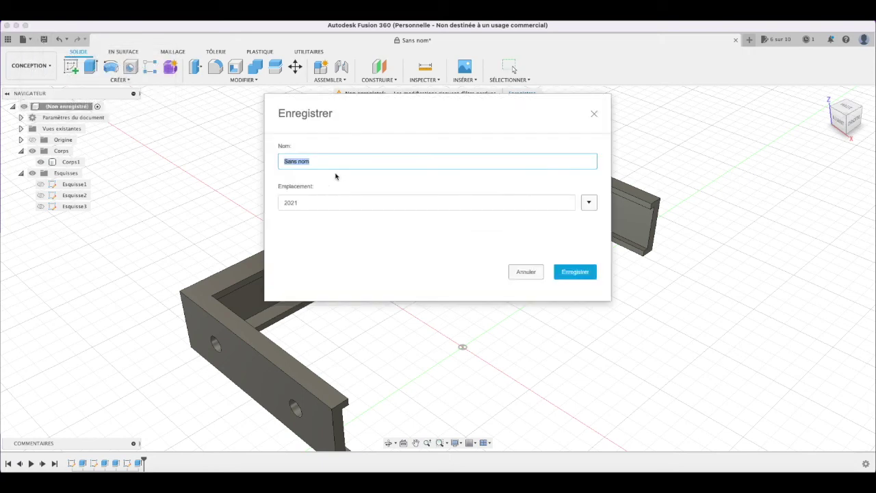
text(Support Nintendo 3DS)
click(575, 277)
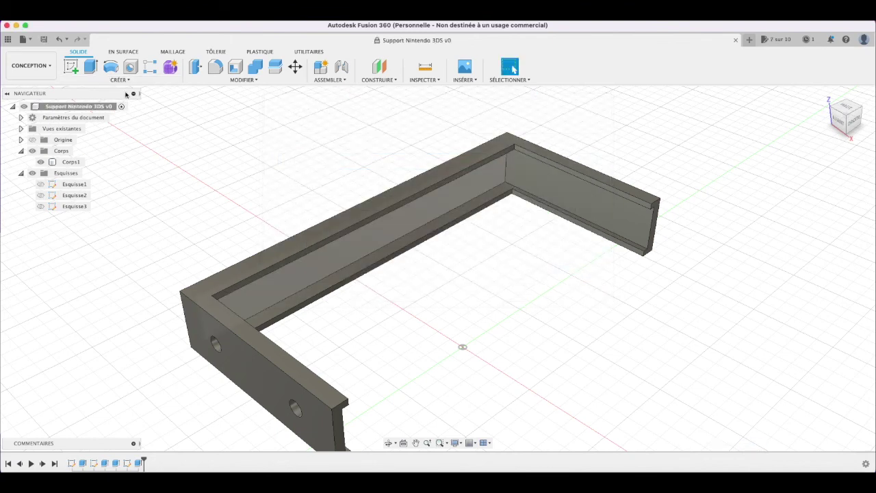
click(106, 20)
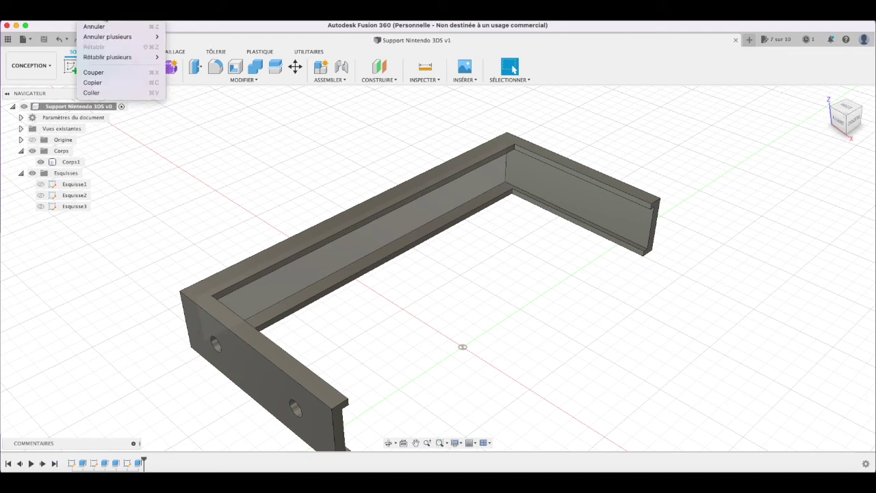
click(106, 20)
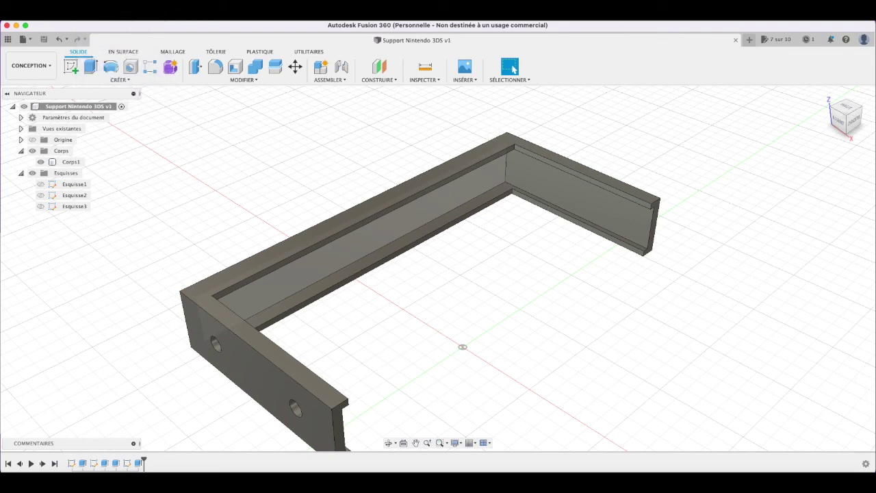